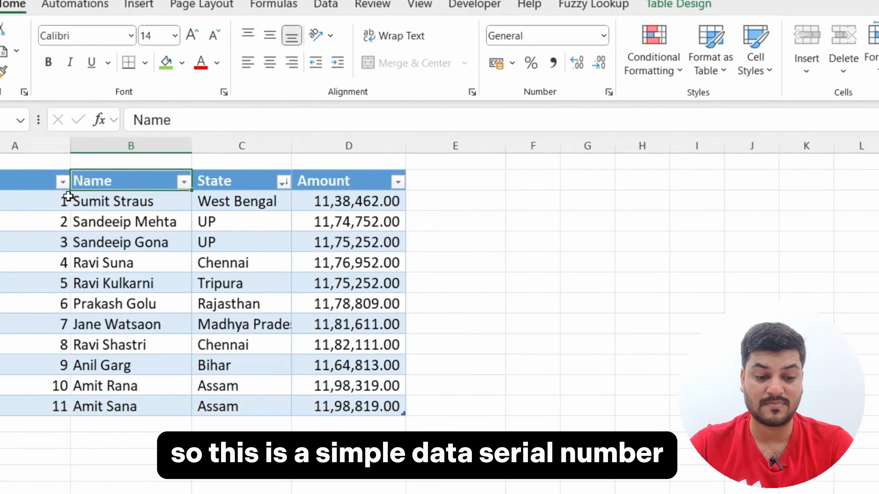
pyautogui.click(61, 160)
pyautogui.click(101, 188)
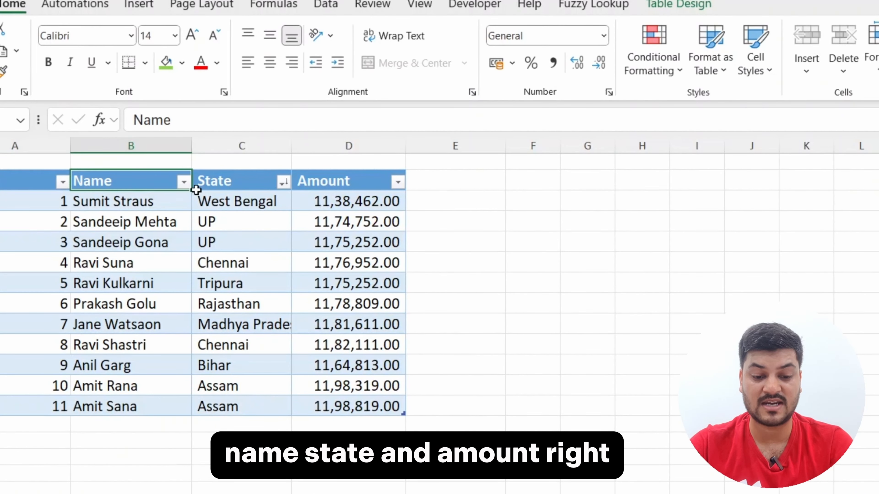
pyautogui.click(196, 190)
pyautogui.click(332, 190)
# Step: Select the whole table and look at the Find and Replace dialog, the Find dialog and the Find & Select commands without changing the data
pyautogui.click(118, 276)
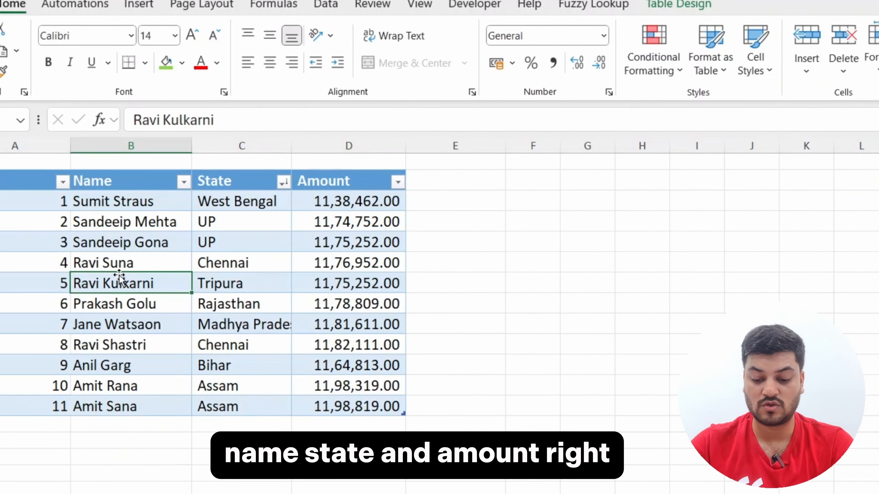
pyautogui.hotkey('ctrl', 'a')
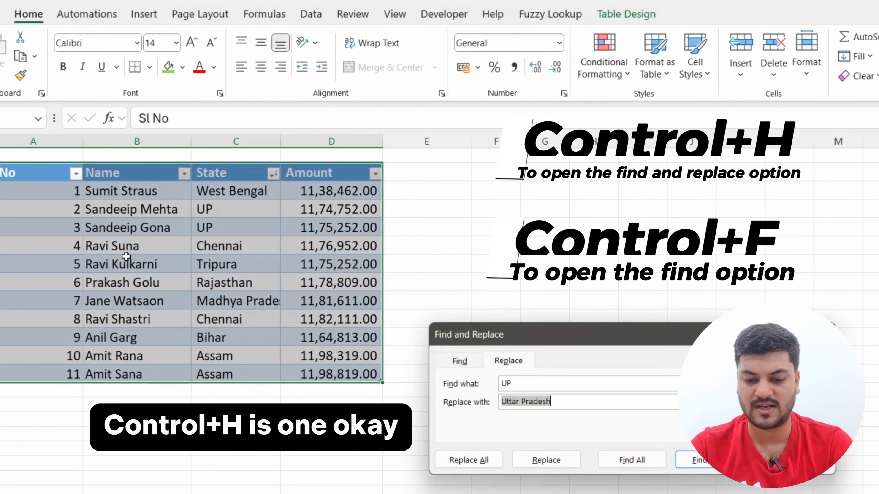
pyautogui.hotkey('ctrl', 'h')
pyautogui.press('Escape')
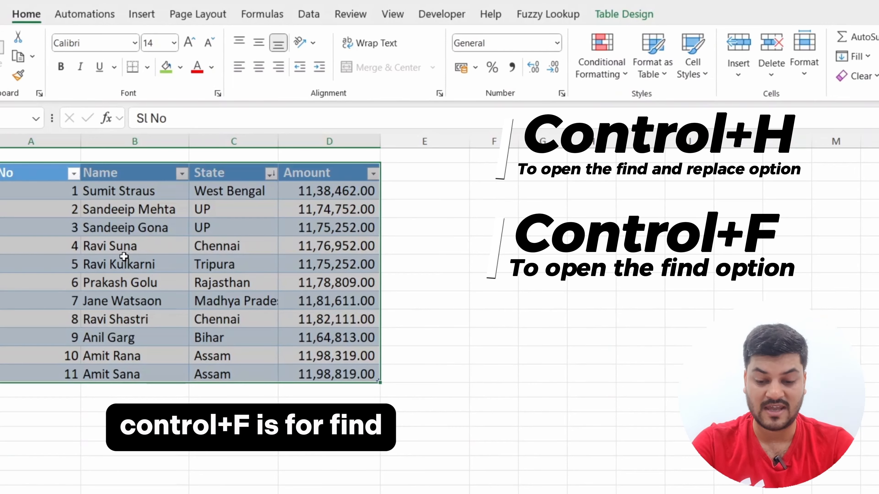
pyautogui.hotkey('ctrl', 'f')
pyautogui.press('Escape')
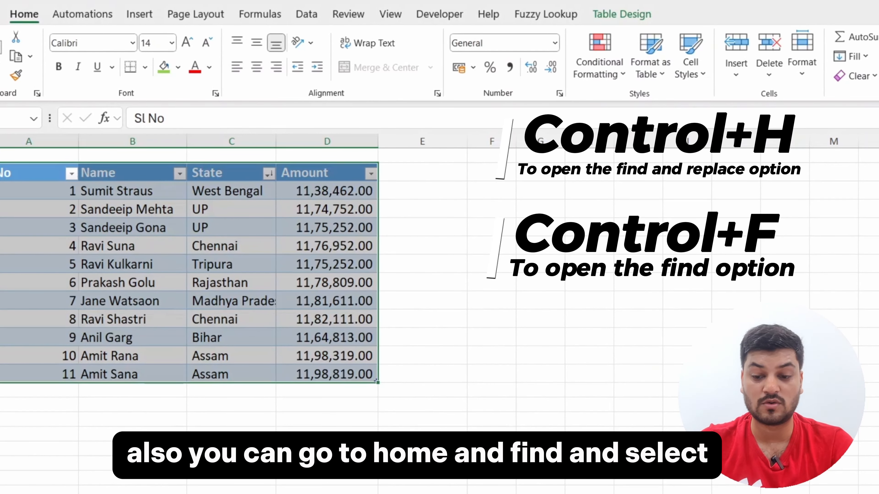
pyautogui.click(765, 72)
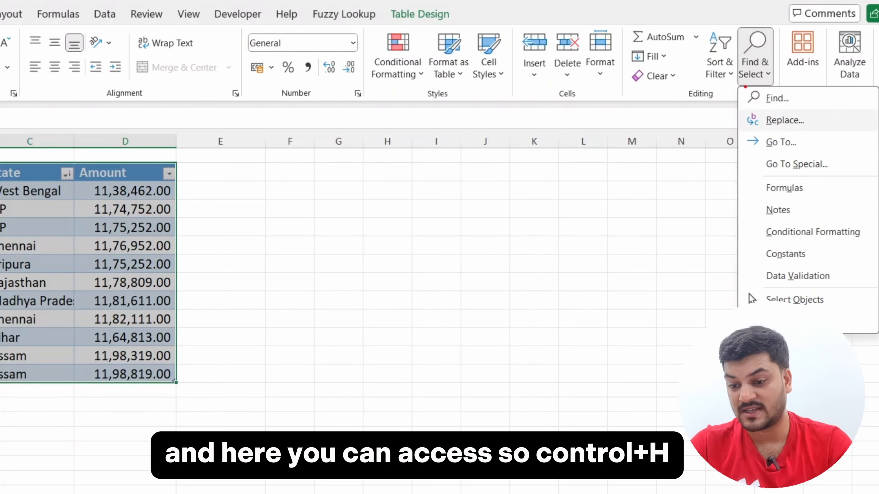
pyautogui.click(308, 345)
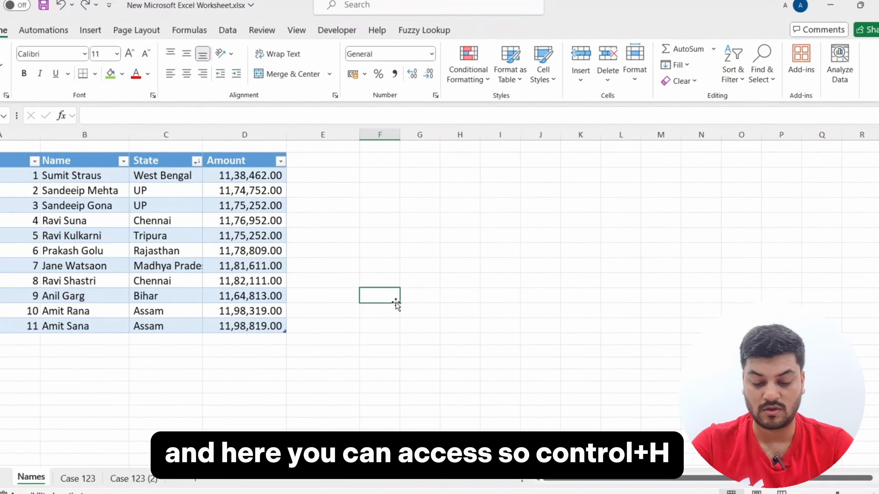
pyautogui.hotkey('ctrl', 'h')
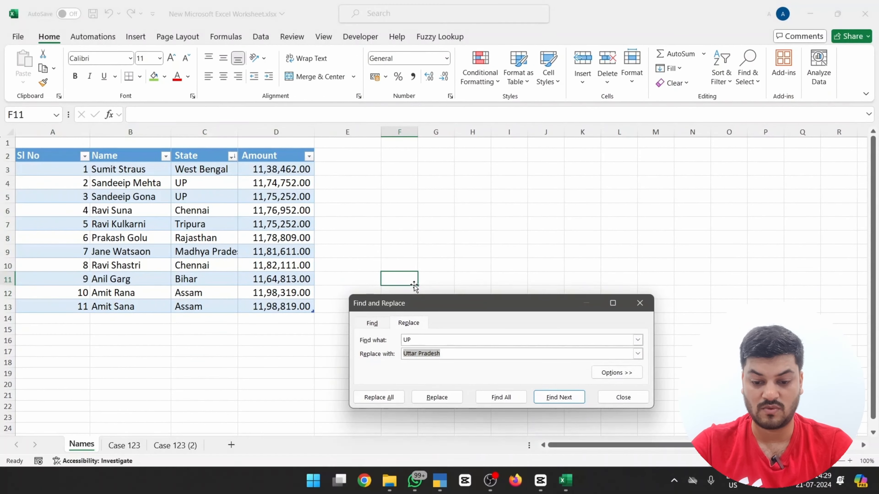
pyautogui.click(608, 400)
# Step: Select the whole table on the Names sheet and replace every UP with Uttar Pradesh
pyautogui.click(226, 226)
pyautogui.rightClick(229, 229)
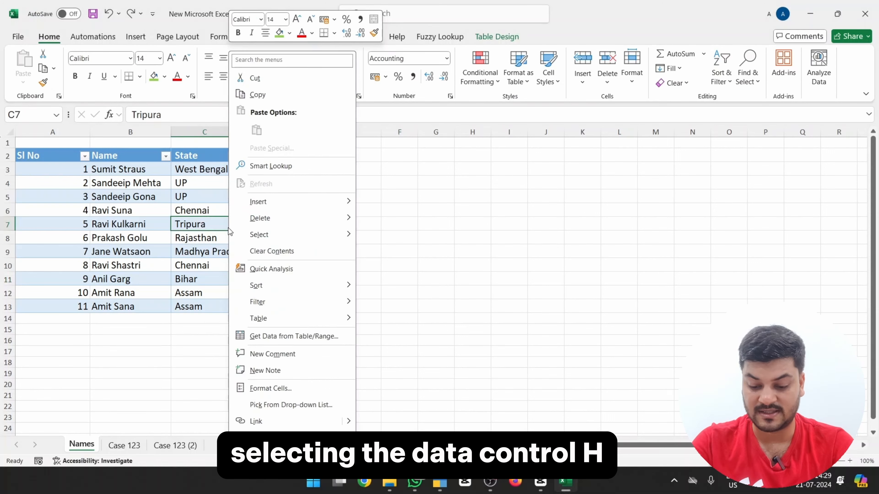
pyautogui.press('Escape')
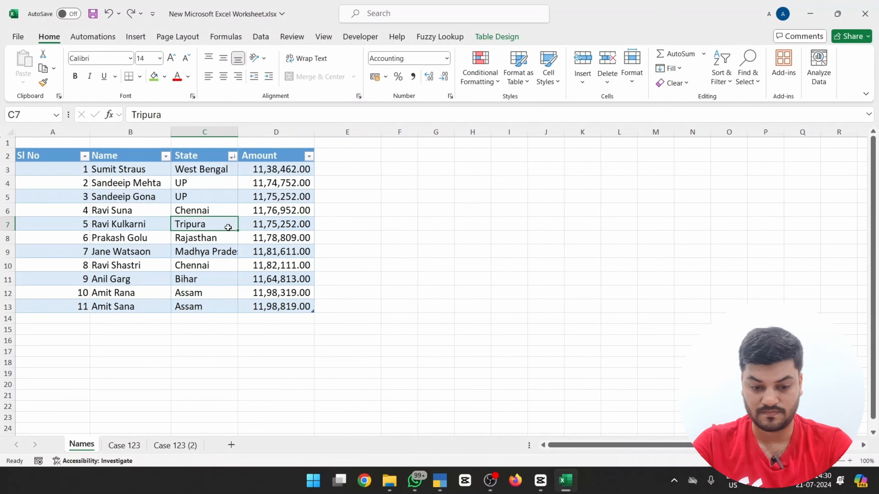
pyautogui.hotkey('ctrl', 'a')
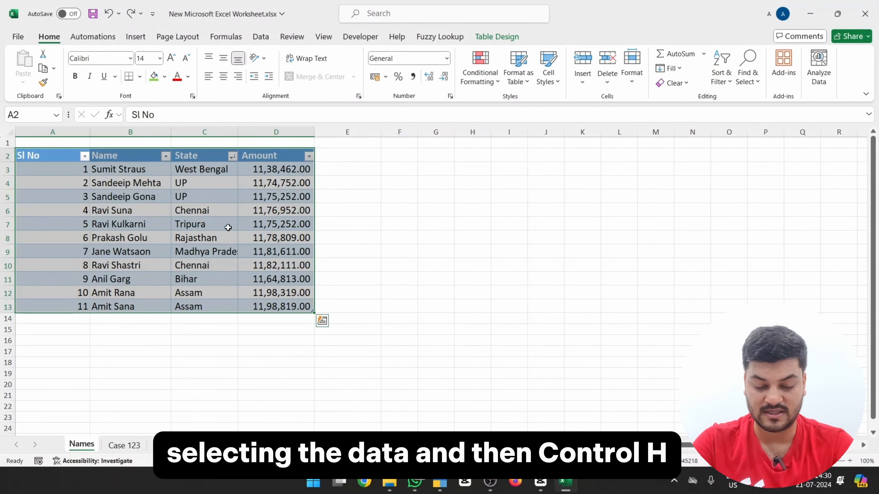
pyautogui.hotkey('ctrl', 'h')
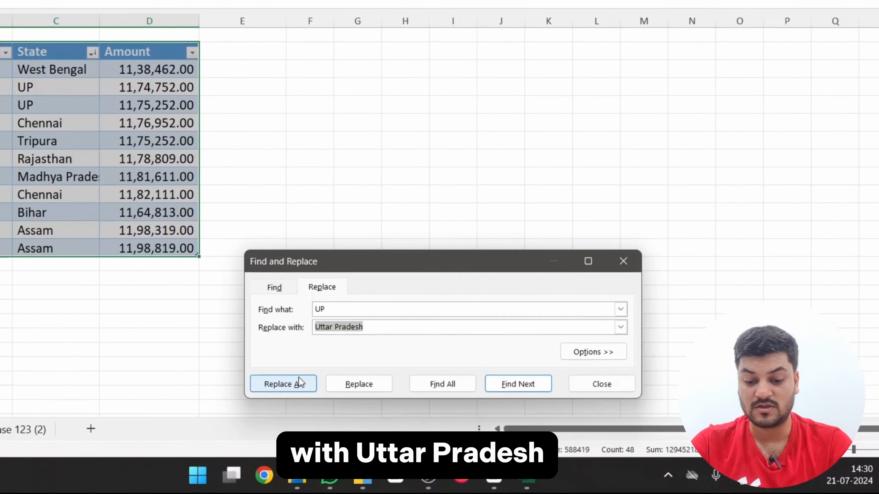
pyautogui.click(299, 379)
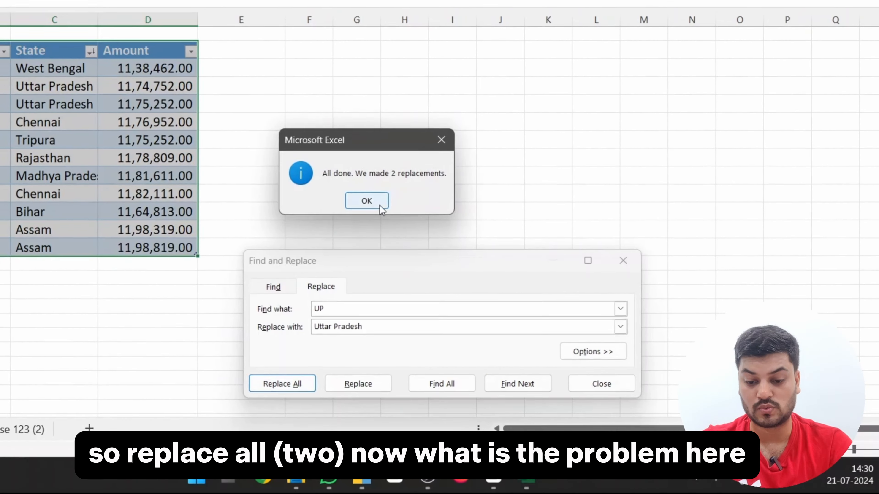
pyautogui.click(379, 205)
pyautogui.click(595, 383)
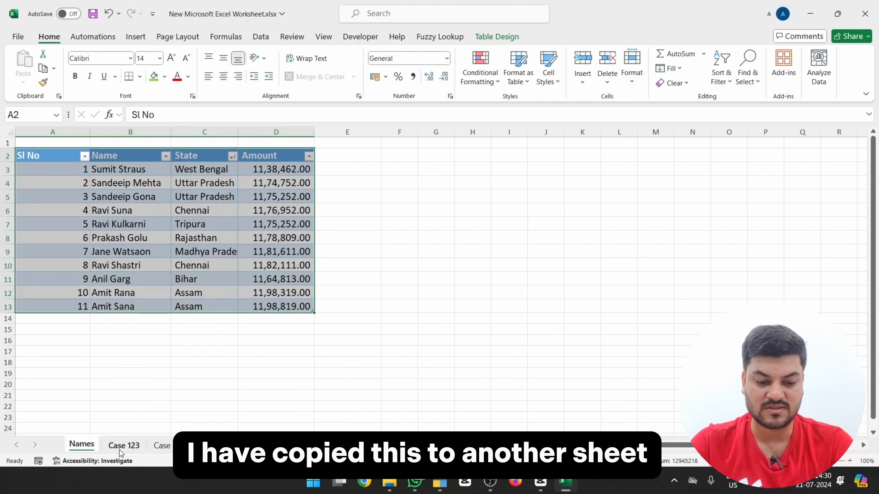
# Step: Switch to the Case 123 sheet, look over its table's full range and select cell F11 outside it
pyautogui.click(130, 238)
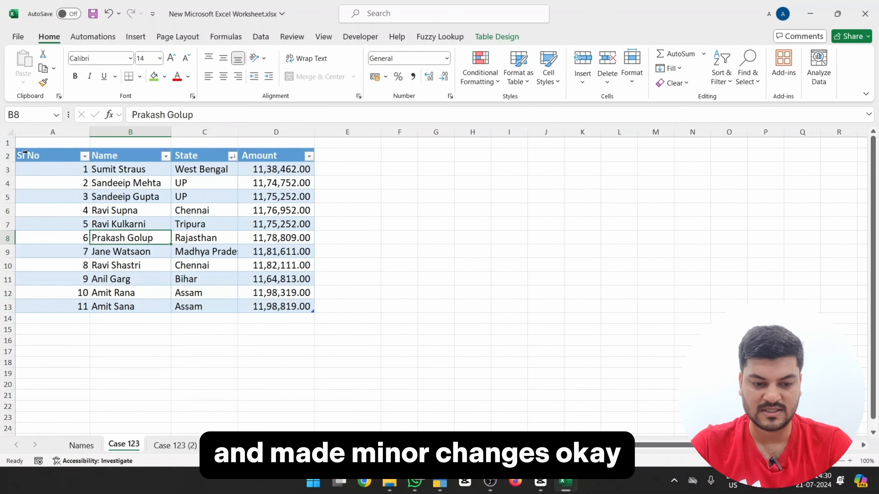
pyautogui.moveTo(39, 155); pyautogui.dragTo(310, 307)
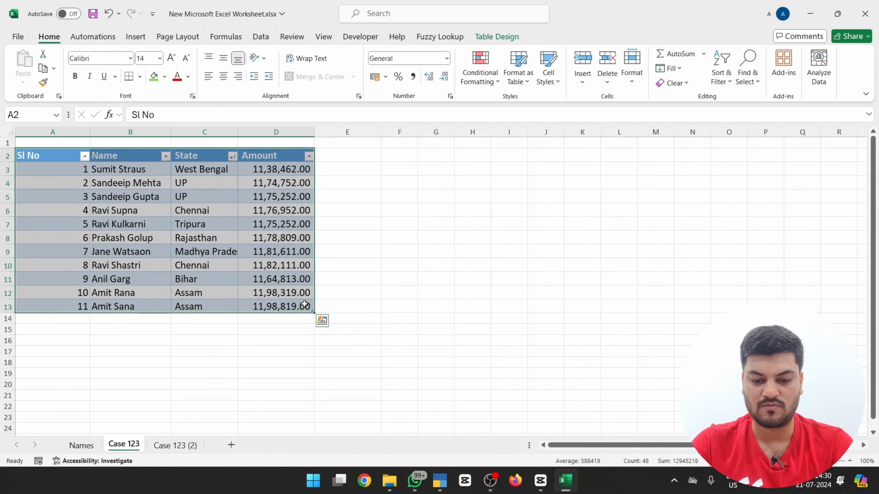
pyautogui.click(395, 279)
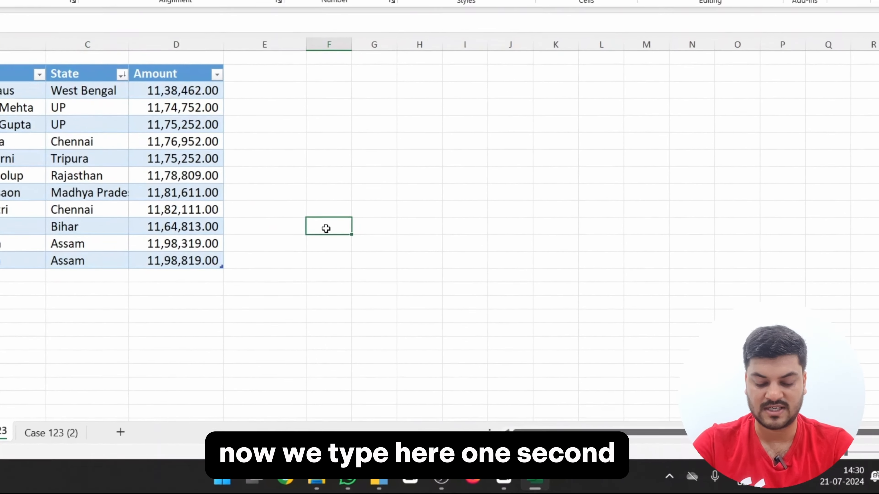
# Step: Try replacing every UP with Uttar Pradesh across the Case 123 sheet without matching case
pyautogui.hotkey('ctrl', 'h')
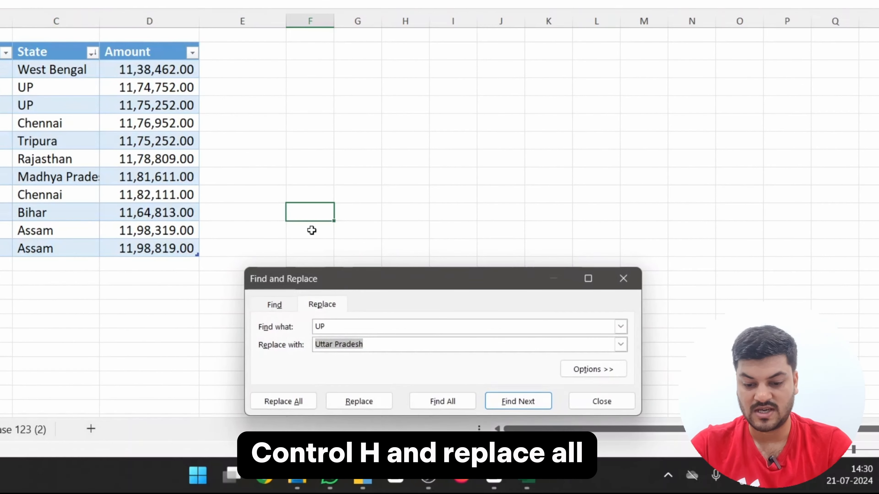
pyautogui.click(318, 406)
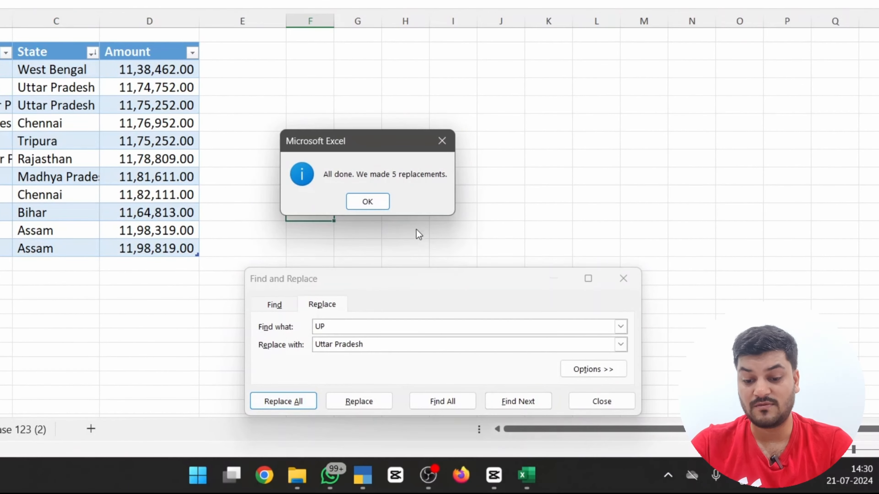
pyautogui.click(368, 202)
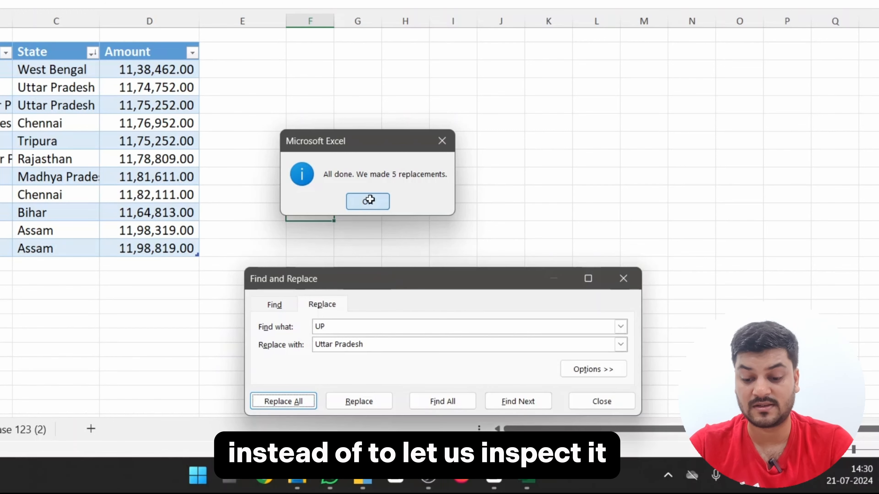
pyautogui.click(595, 400)
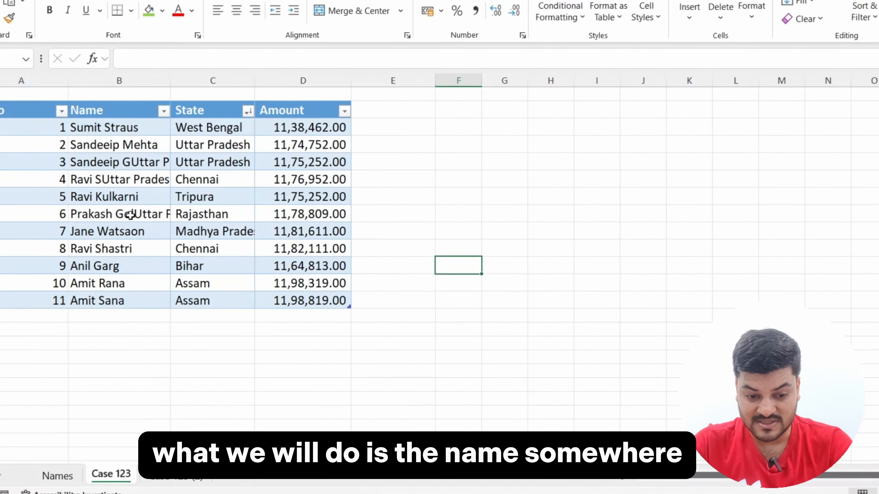
# Step: Fit the Name column to its contents to inspect the names, and undo both the column width and the replacement
pyautogui.click(131, 214)
pyautogui.click(170, 80)
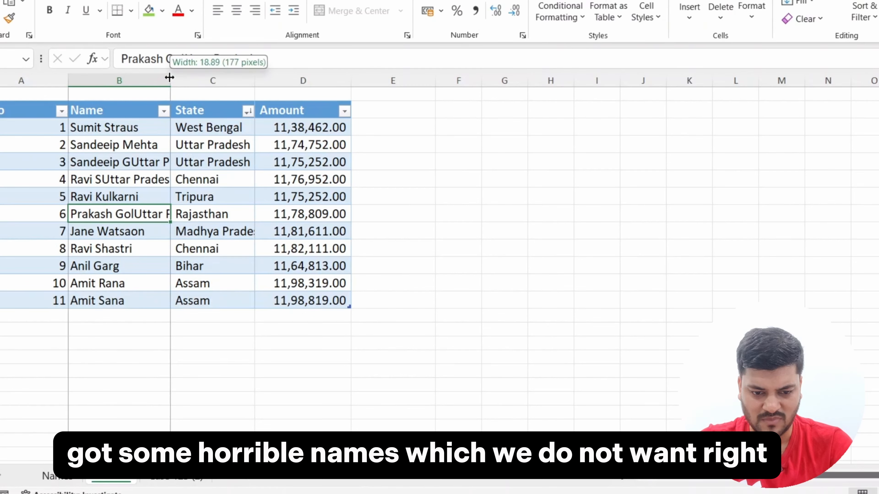
pyautogui.doubleClick(170, 82)
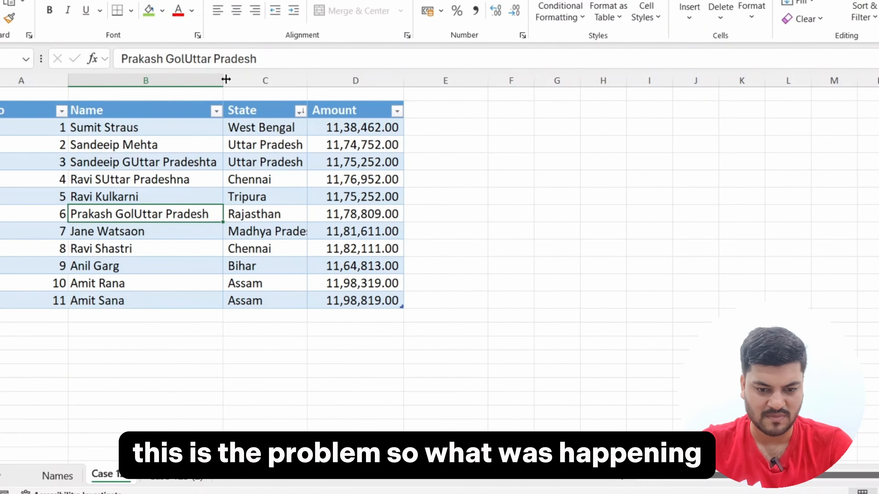
pyautogui.hotkey('ctrl', 'z')
pyautogui.hotkey('ctrl', 'z')
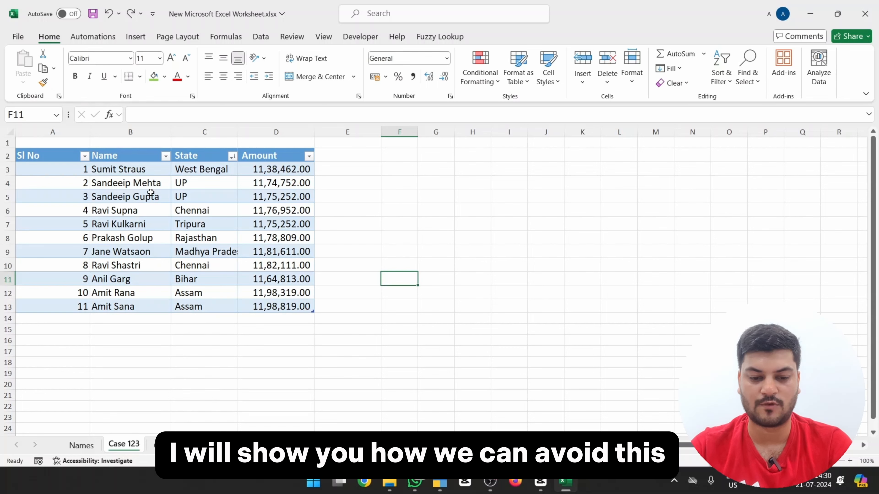
# Step: Select the whole Case 123 table and expand the Find and Replace options with UP and Uttar Pradesh as the terms
pyautogui.click(227, 221)
pyautogui.hotkey('ctrl', 'a')
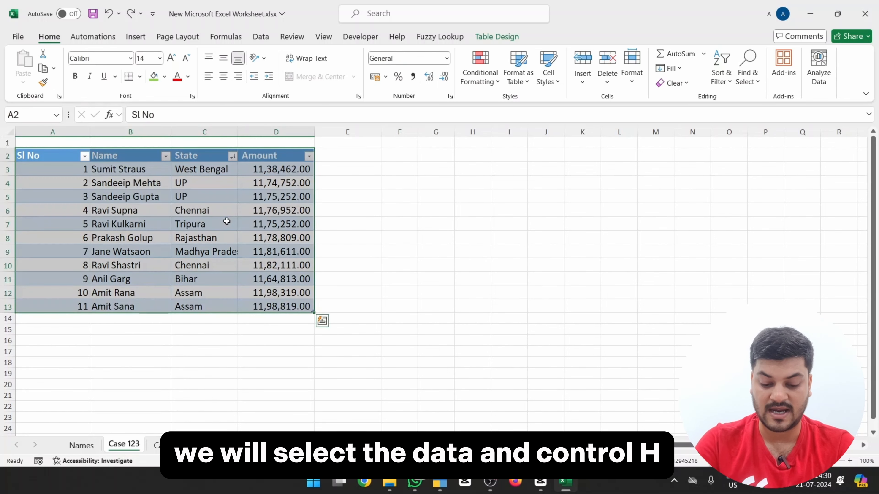
pyautogui.hotkey('ctrl', 'h')
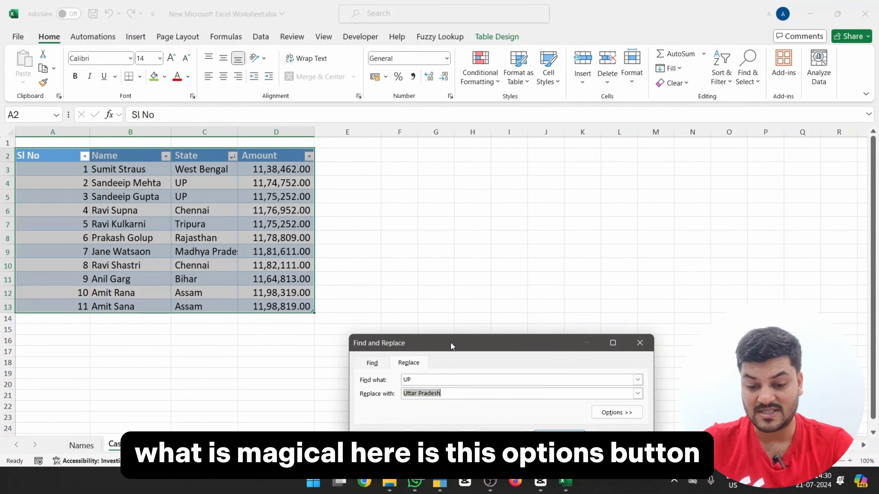
pyautogui.moveTo(450, 346); pyautogui.dragTo(440, 152)
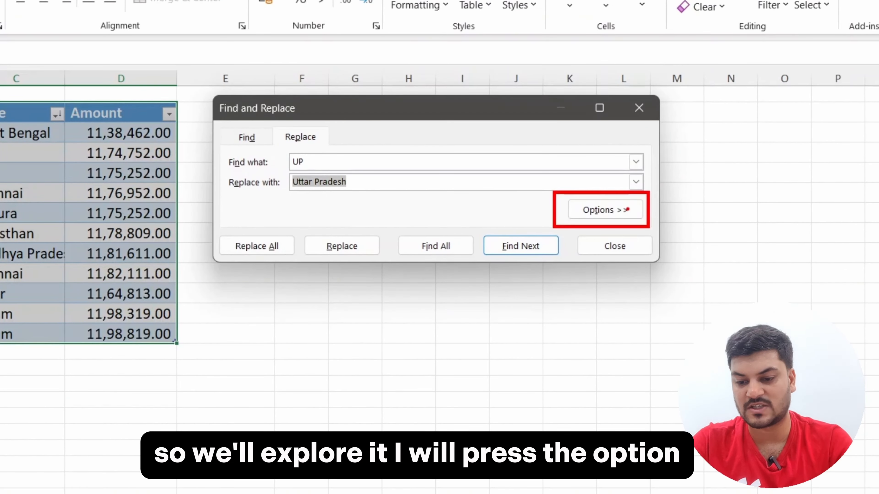
pyautogui.click(606, 211)
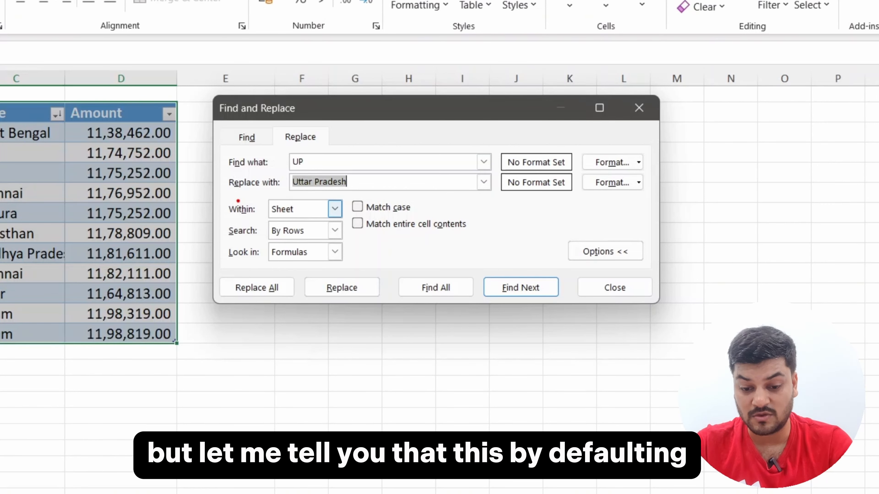
# Step: Try the Workbook search scope for the replacement, and set the scope back to Sheet
pyautogui.moveTo(224, 199); pyautogui.dragTo(356, 227)
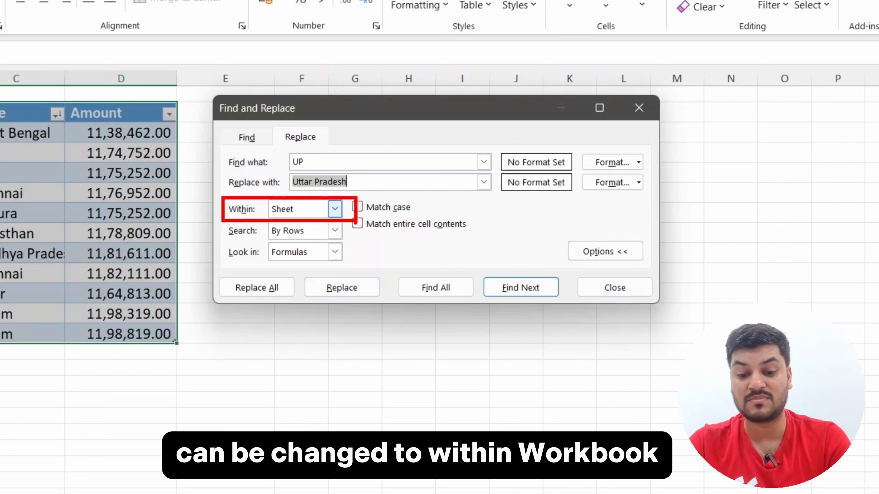
pyautogui.press('Escape')
pyautogui.click(334, 209)
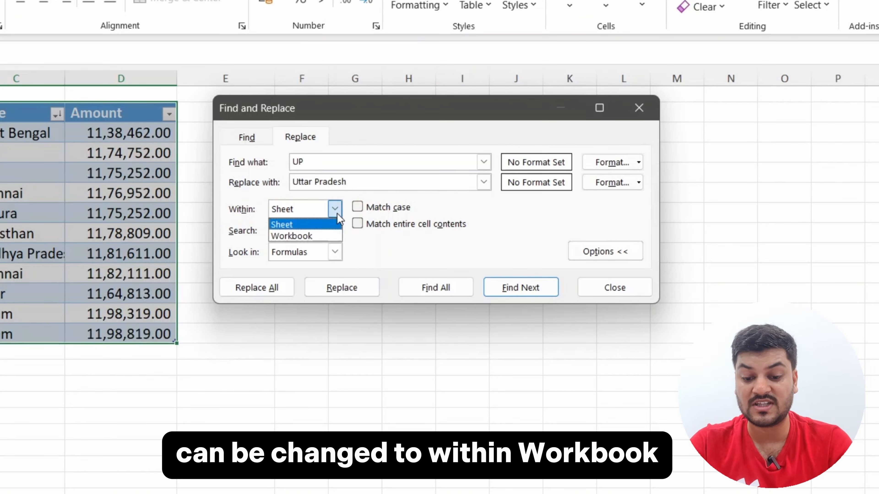
pyautogui.click(310, 237)
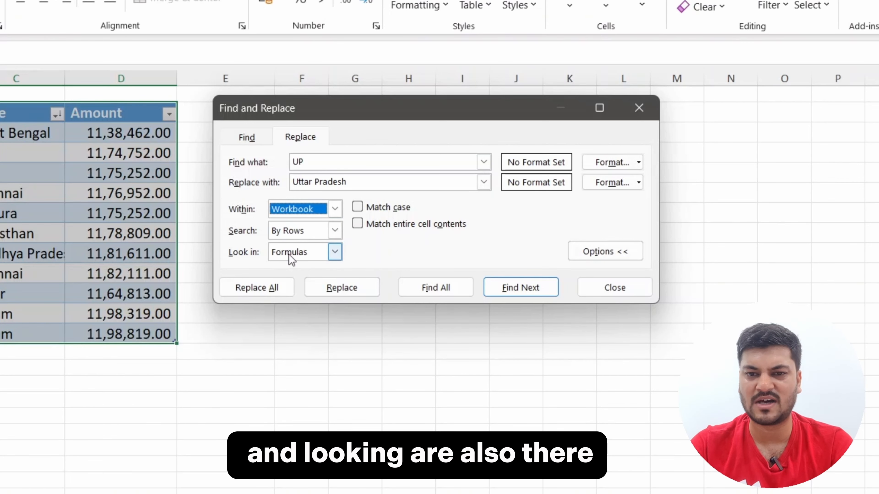
pyautogui.click(322, 211)
pyautogui.click(287, 224)
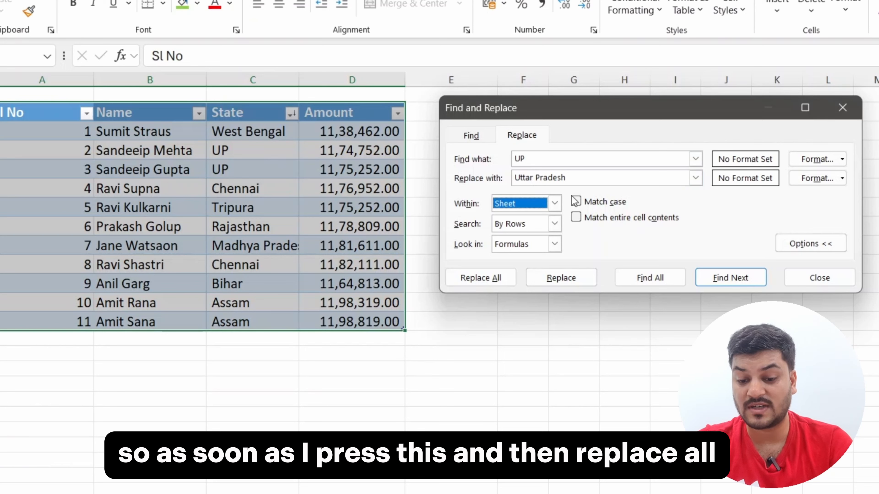
# Step: Enable Match case and replace every UP with Uttar Pradesh in the selected Case 123 table
pyautogui.click(578, 202)
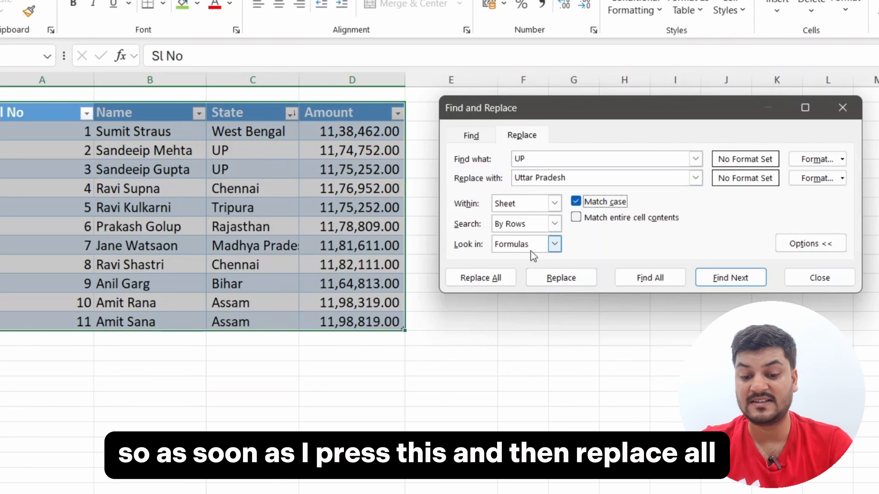
pyautogui.click(488, 277)
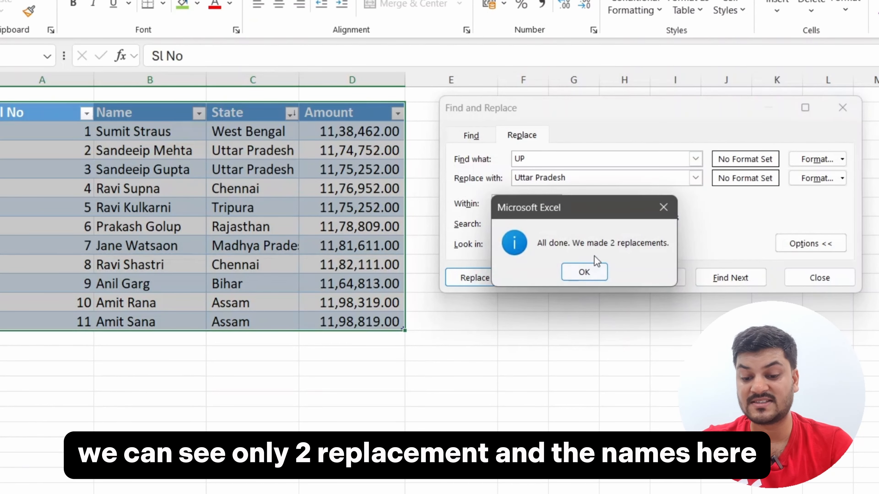
pyautogui.click(584, 271)
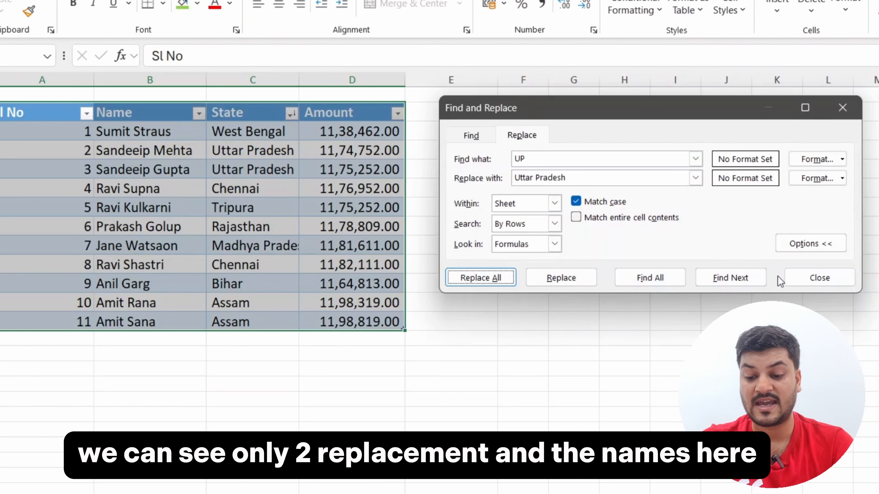
# Step: Close Find and Replace, check the names in the Case 123 table, and undo the Match case replacement
pyautogui.click(797, 276)
pyautogui.click(175, 185)
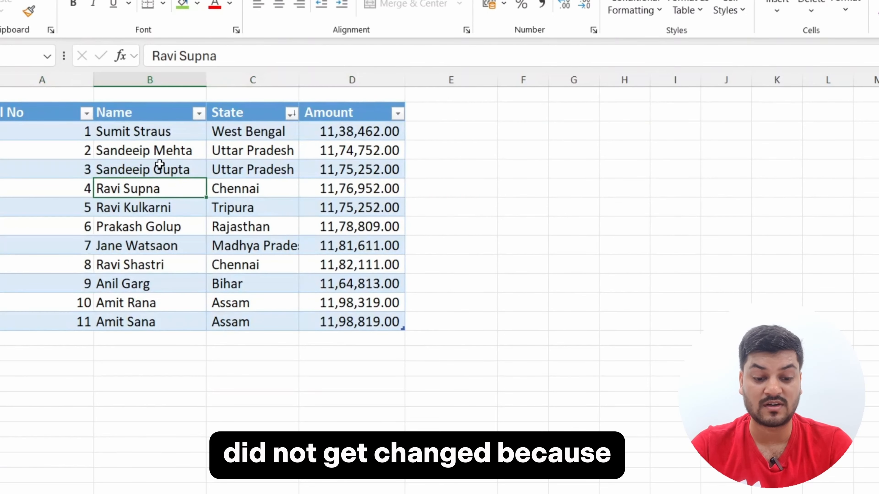
pyautogui.click(161, 162)
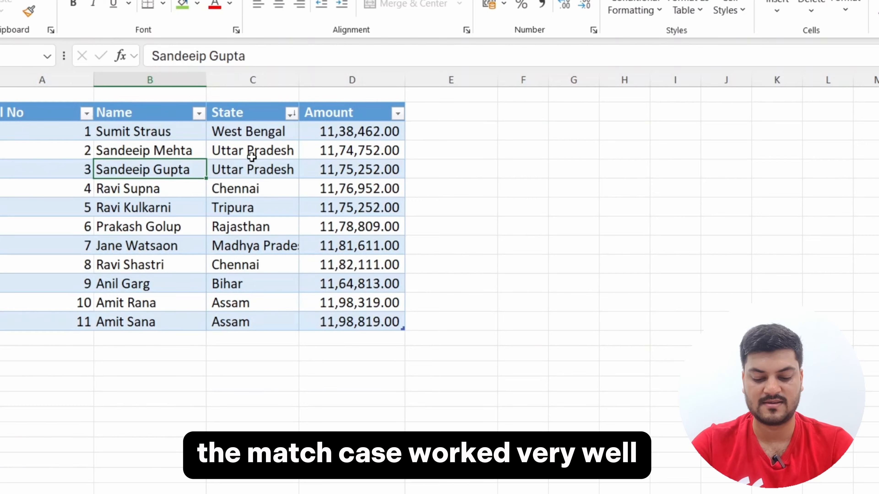
pyautogui.hotkey('ctrl', 'h')
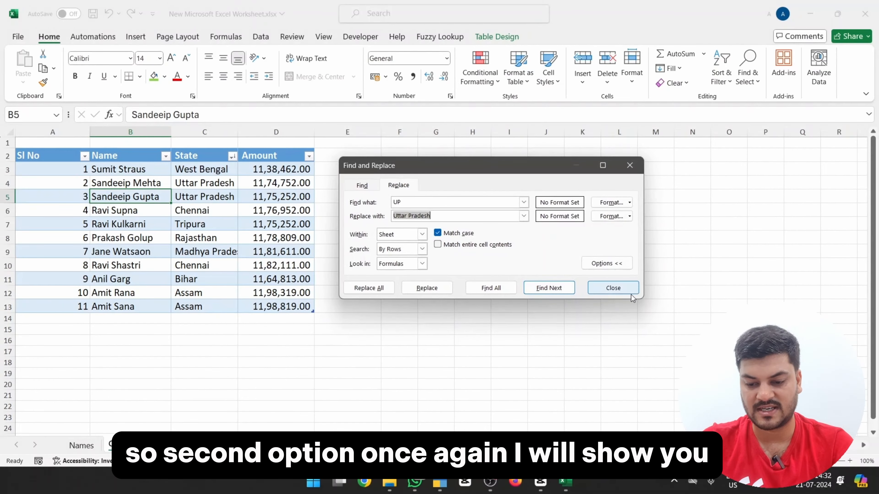
pyautogui.click(629, 291)
pyautogui.hotkey('ctrl', 'z')
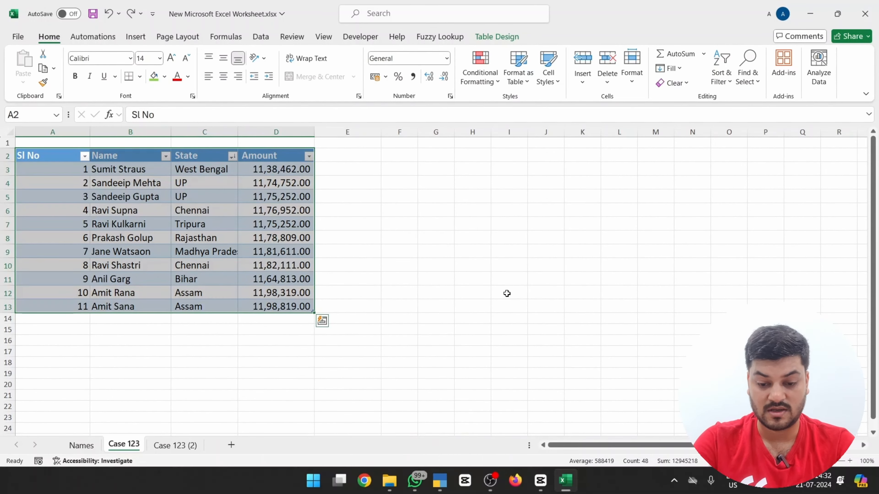
# Step: Disable Match case, enable Match entire cell contents, and replace every UP with Uttar Pradesh in the selected Case 123 table
pyautogui.hotkey('ctrl', 'h')
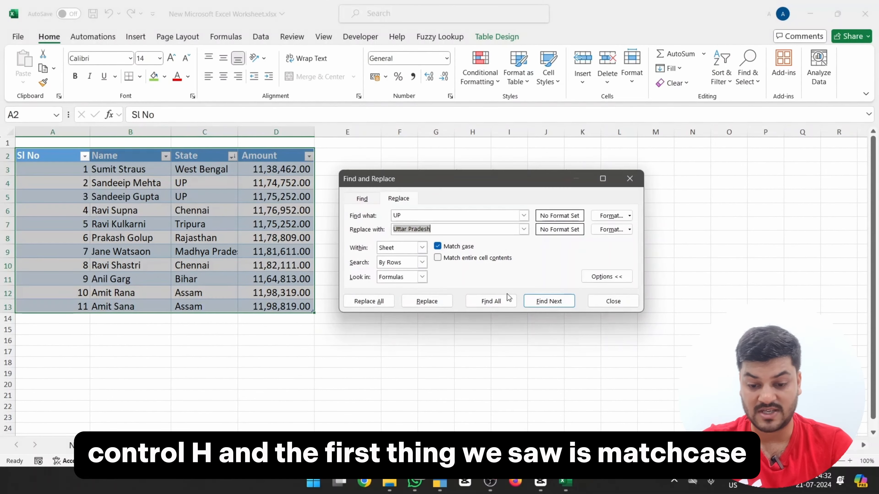
pyautogui.click(438, 246)
pyautogui.click(438, 258)
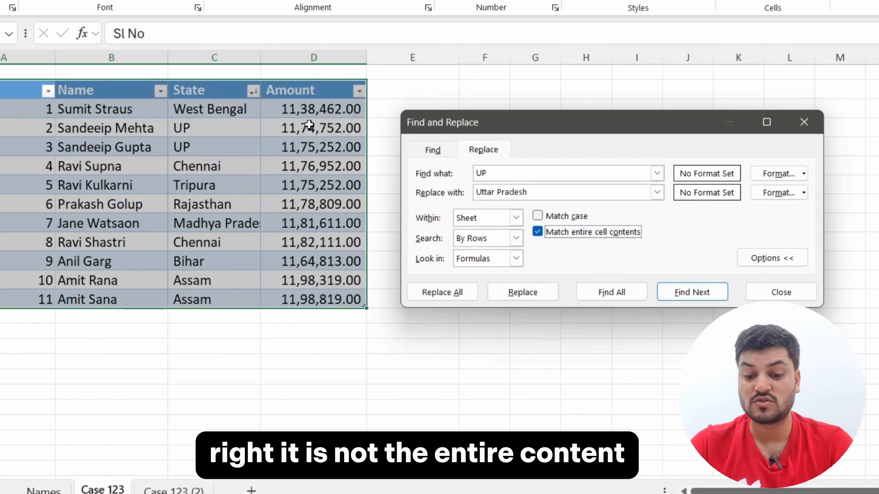
pyautogui.click(442, 297)
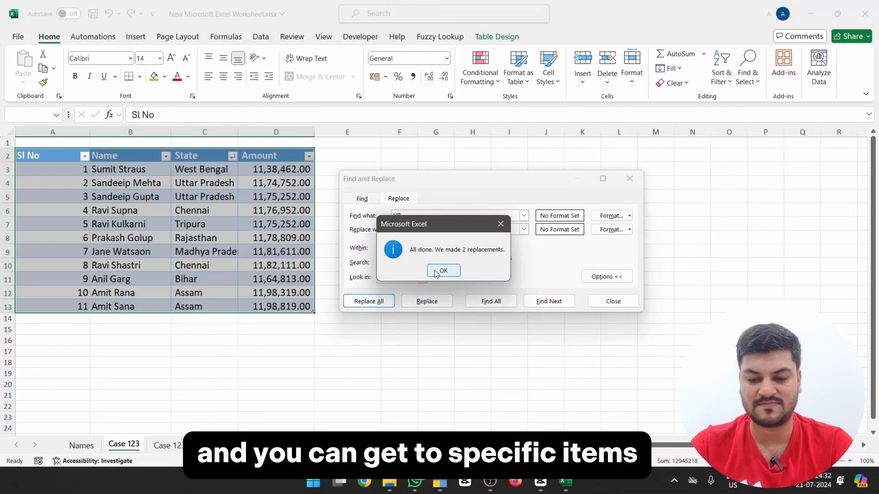
pyautogui.click(436, 274)
pyautogui.click(603, 302)
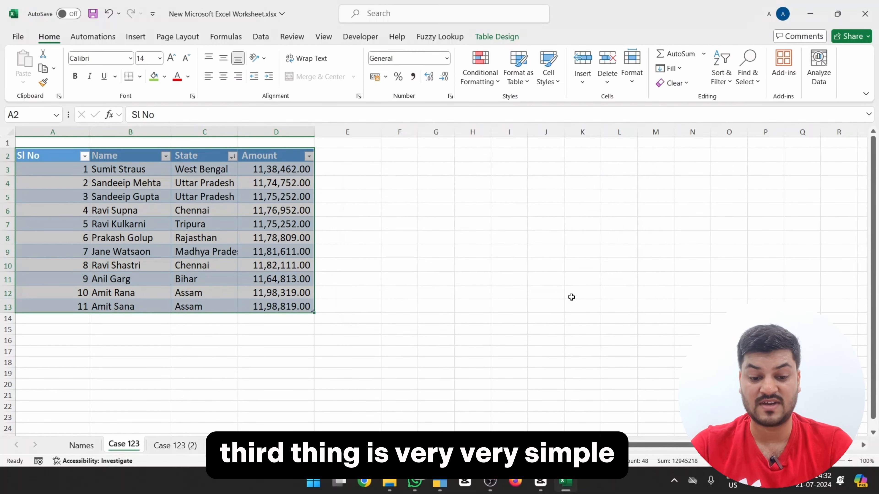
# Step: Undo the last replacement in the Case 123 table and open the Case 123 (2) sheet
pyautogui.click(278, 257)
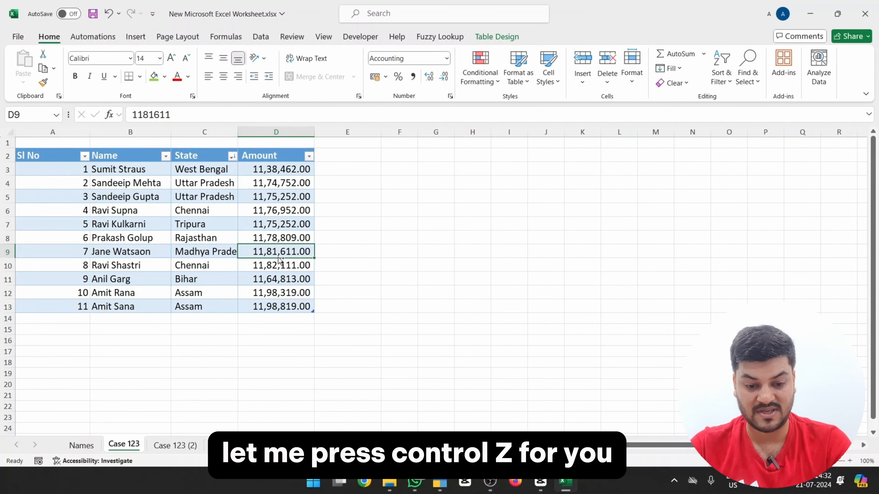
pyautogui.hotkey('ctrl', 'z')
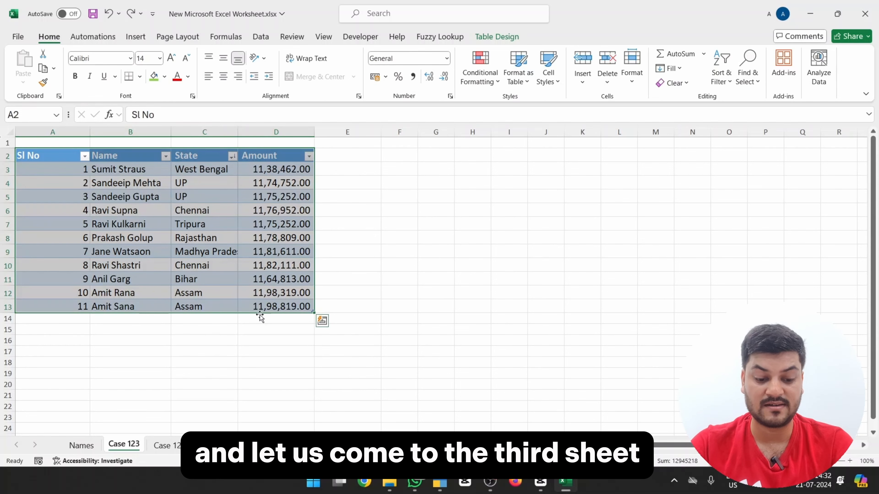
pyautogui.click(175, 446)
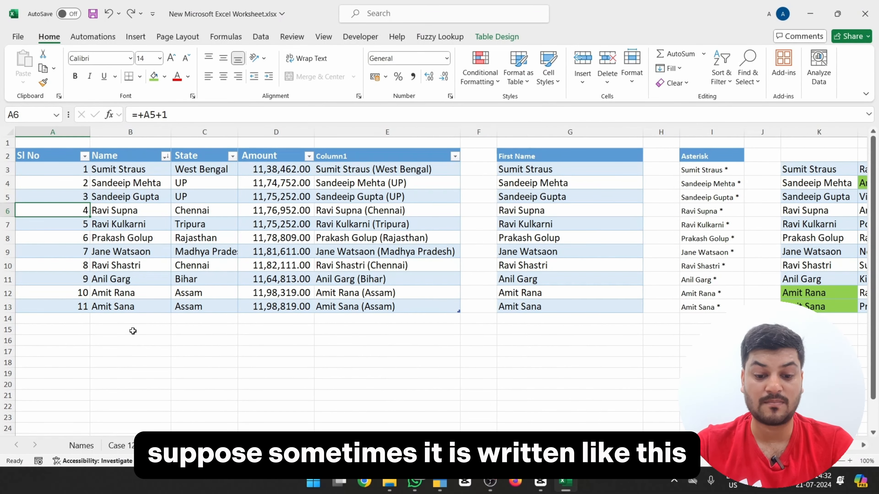
# Step: Examine the Column1 entries that combine a name with a bracketed state, and compare them with the Name column
pyautogui.moveTo(345, 169); pyautogui.dragTo(342, 307)
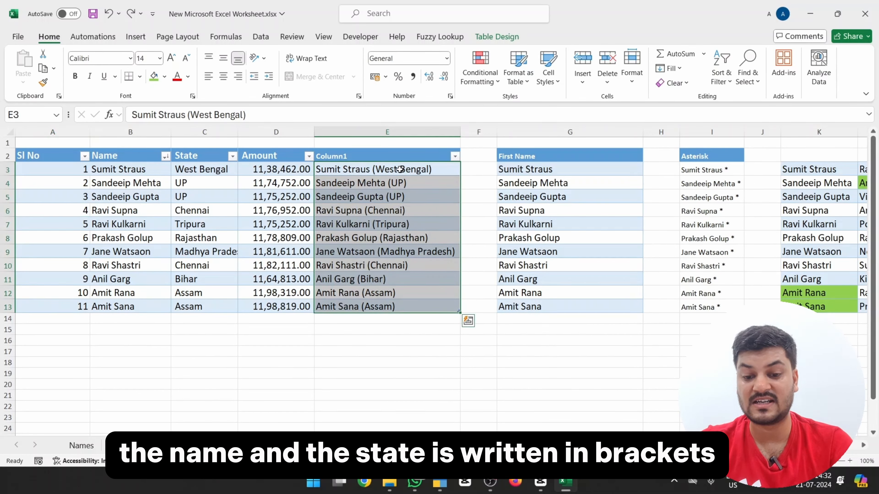
pyautogui.click(400, 182)
pyautogui.click(397, 196)
pyautogui.click(395, 209)
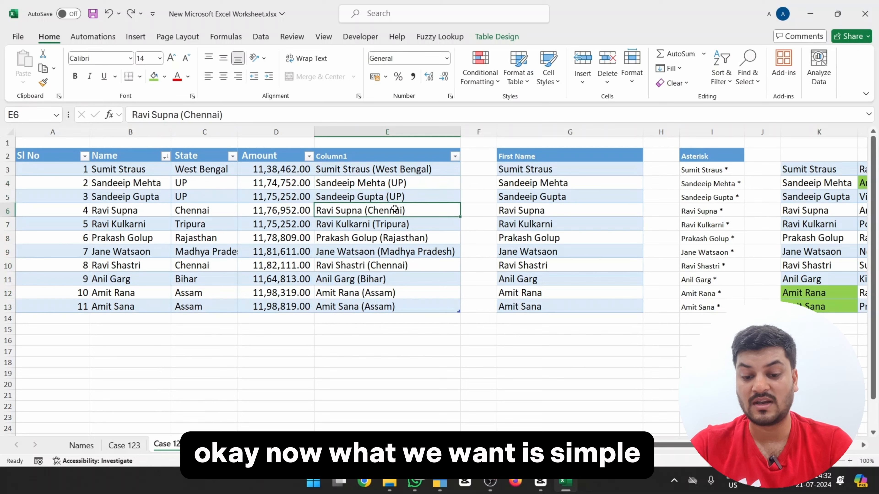
pyautogui.click(392, 228)
pyautogui.click(389, 256)
pyautogui.click(381, 289)
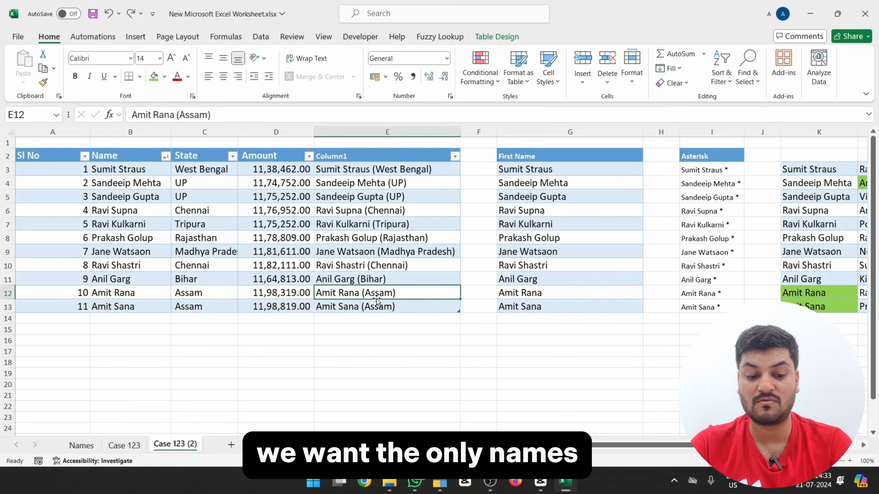
pyautogui.moveTo(152, 178); pyautogui.dragTo(135, 307)
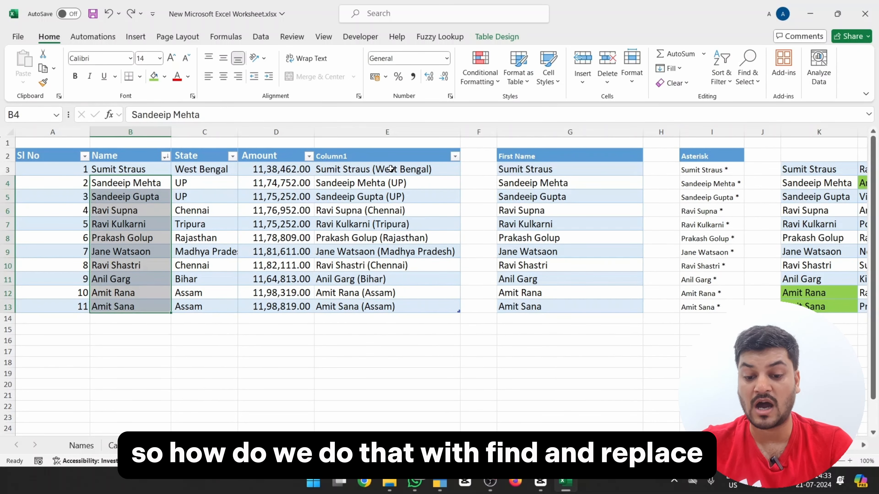
# Step: Select the Column1 entries in E3 to E13 and turn off Match entire cell contents in Find and Replace
pyautogui.moveTo(387, 169); pyautogui.dragTo(369, 306)
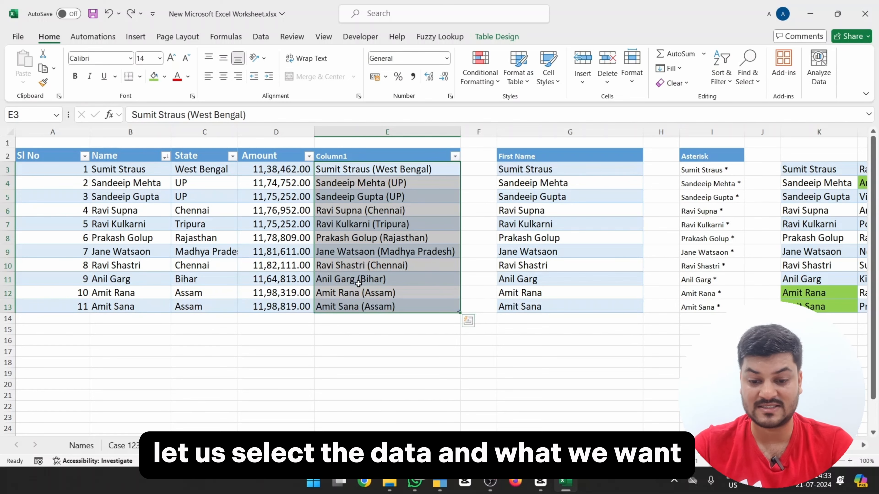
pyautogui.click(346, 239)
pyautogui.click(378, 171)
pyautogui.moveTo(377, 172); pyautogui.dragTo(377, 313)
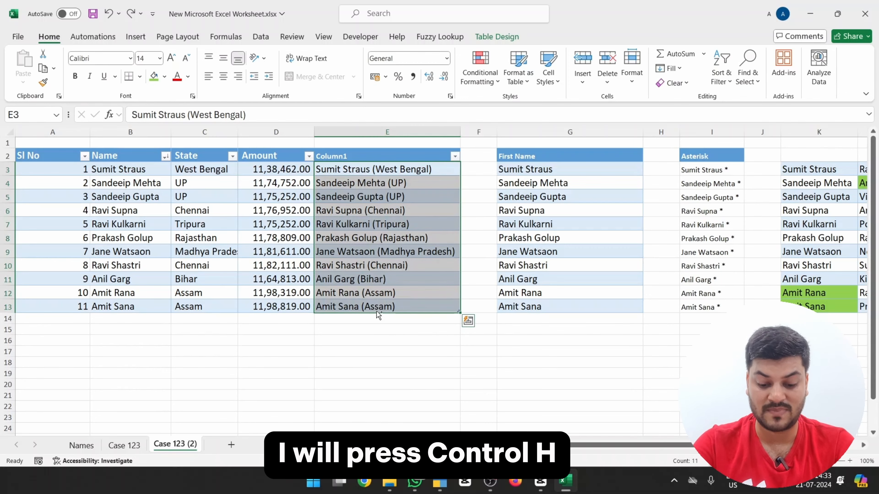
pyautogui.hotkey('ctrl', 'h')
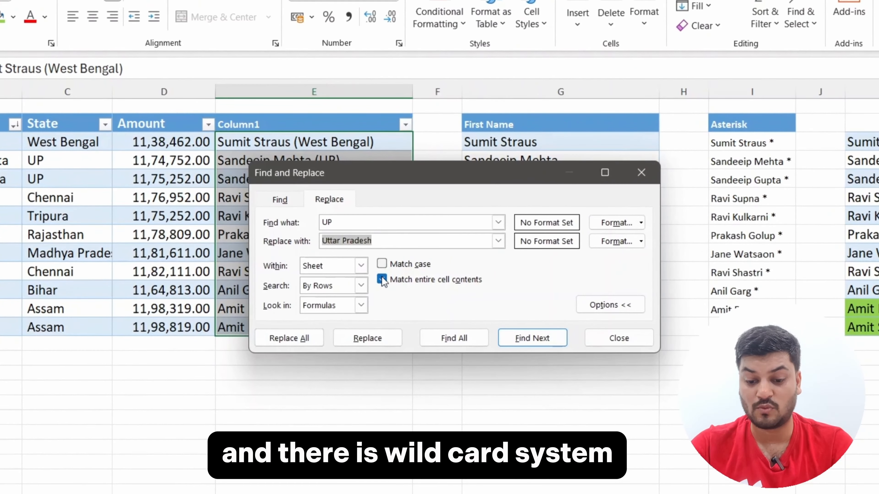
pyautogui.click(437, 271)
# Step: Clear the replacement text in Find and Replace
pyautogui.click(381, 242)
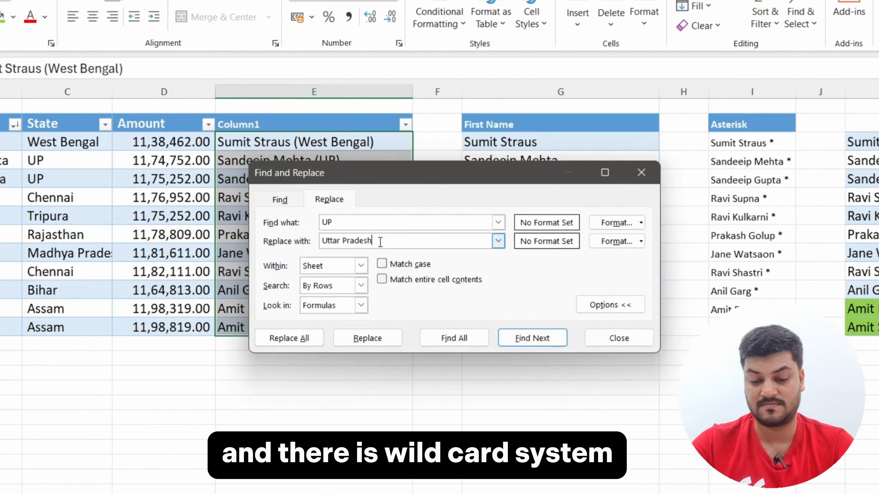
pyautogui.press('BackSpace')
pyautogui.press('BackSpace')
pyautogui.press('BackSpace')
pyautogui.press('BackSpace')
pyautogui.press('BackSpace')
pyautogui.press('BackSpace')
pyautogui.press('BackSpace')
pyautogui.press('BackSpace')
pyautogui.press('BackSpace')
pyautogui.press('BackSpace')
pyautogui.press('BackSpace')
pyautogui.press('BackSpace')
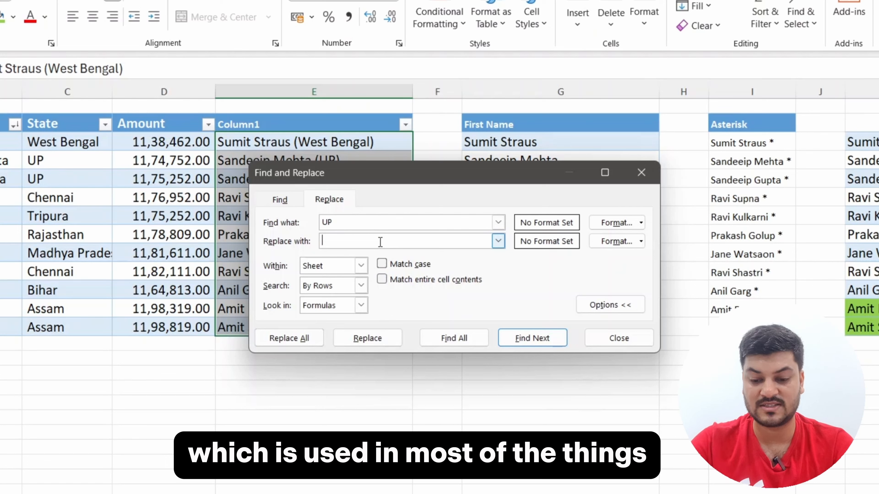
# Step: Remove the bracketed states from the selected Column1 entries by replacing every (*) with nothing, and close Find and Replace
pyautogui.click(363, 226)
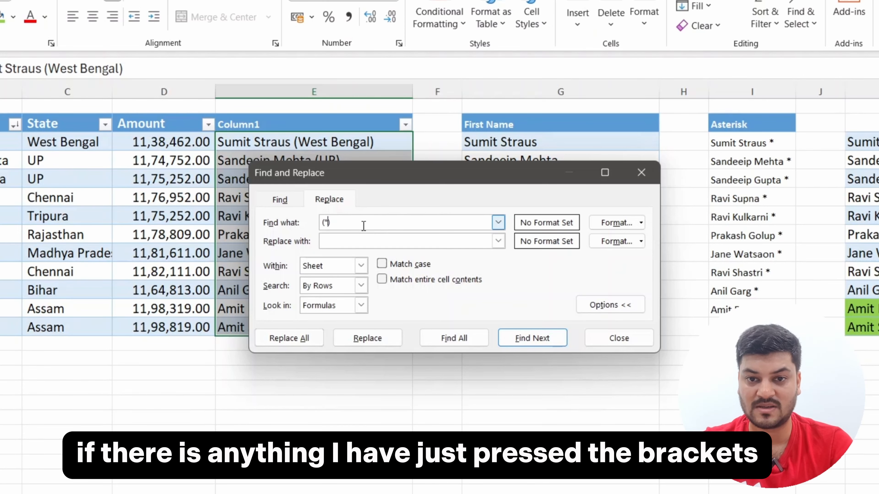
pyautogui.moveTo(377, 176); pyautogui.dragTo(479, 283)
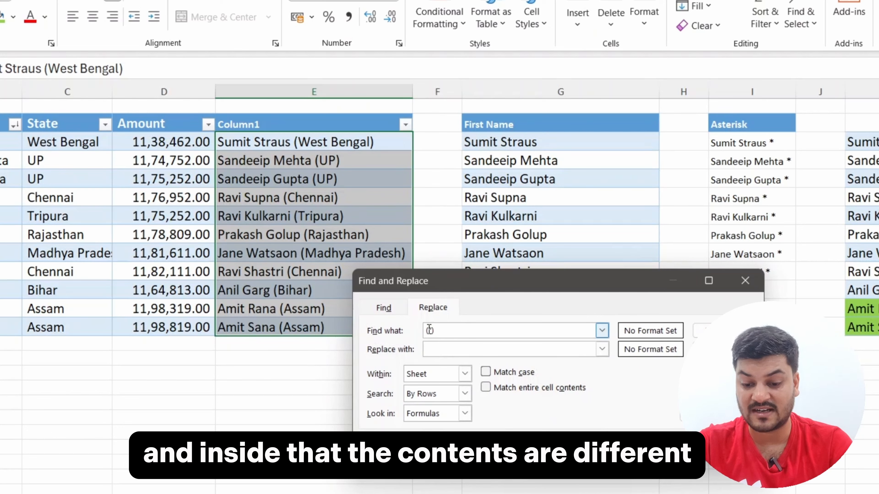
pyautogui.write('*')
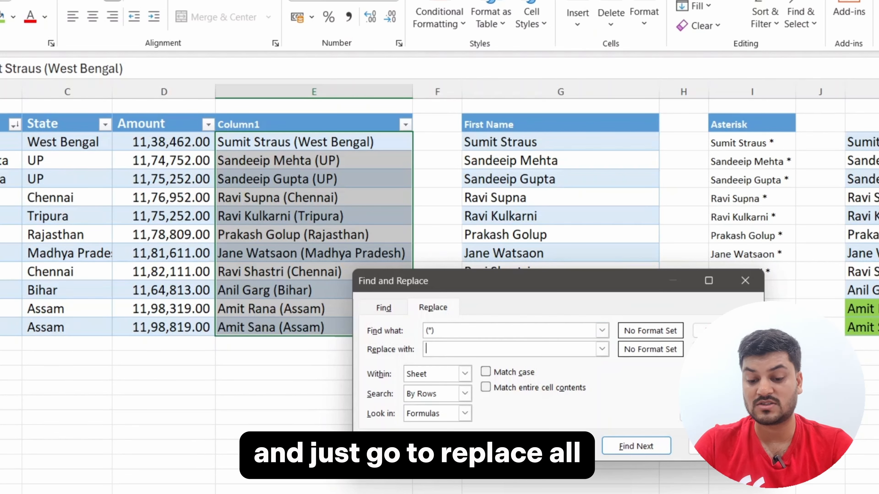
pyautogui.click(398, 446)
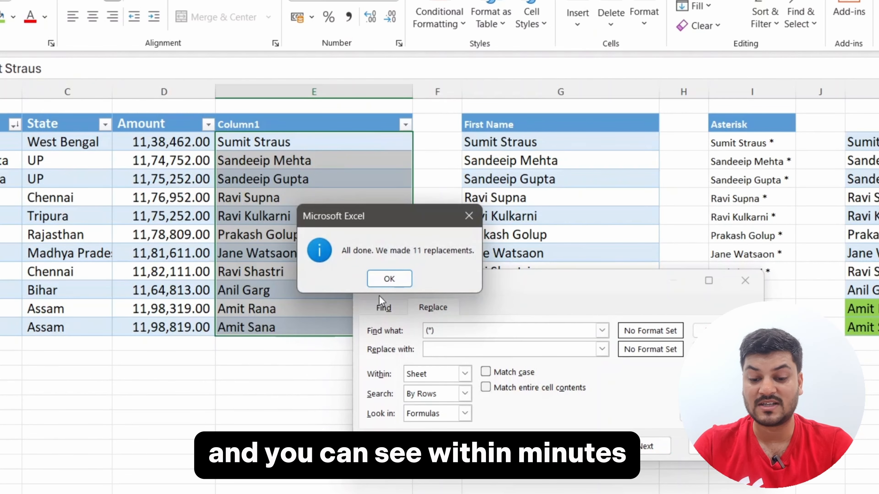
pyautogui.click(387, 278)
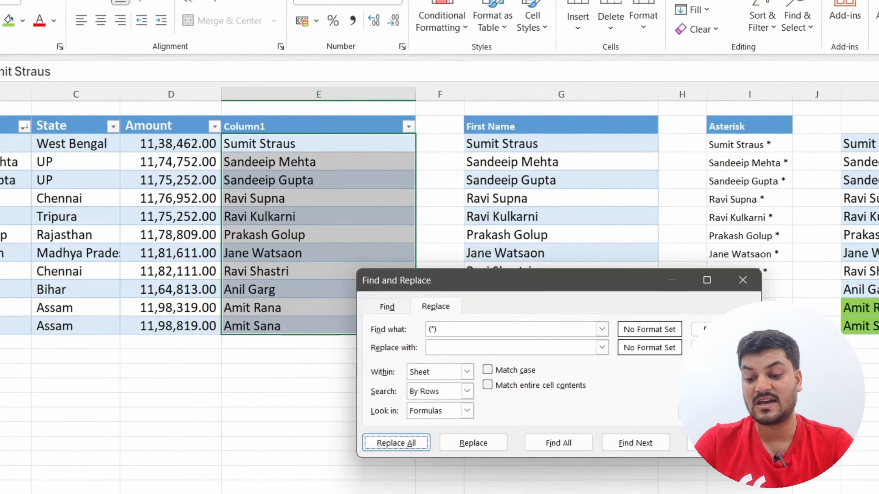
pyautogui.click(720, 446)
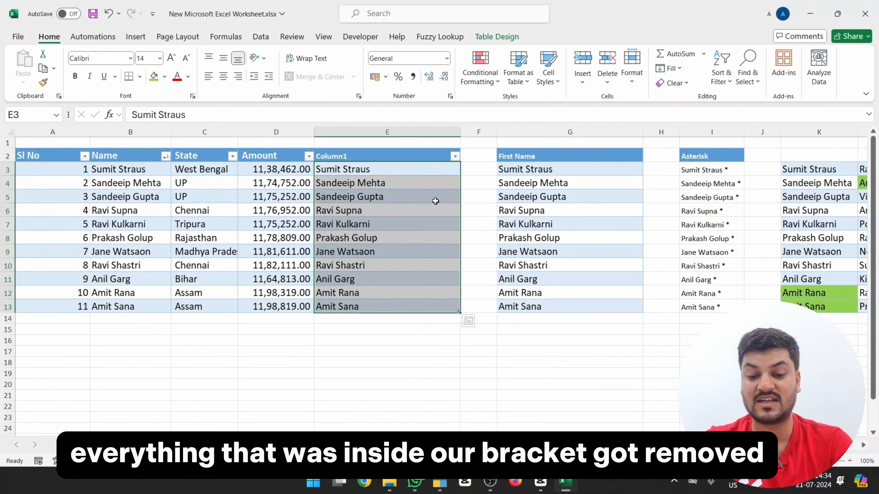
# Step: Check the cleaned Column1 entries and select all full names under First Name, cells G3 to G13
pyautogui.moveTo(408, 173); pyautogui.dragTo(400, 307)
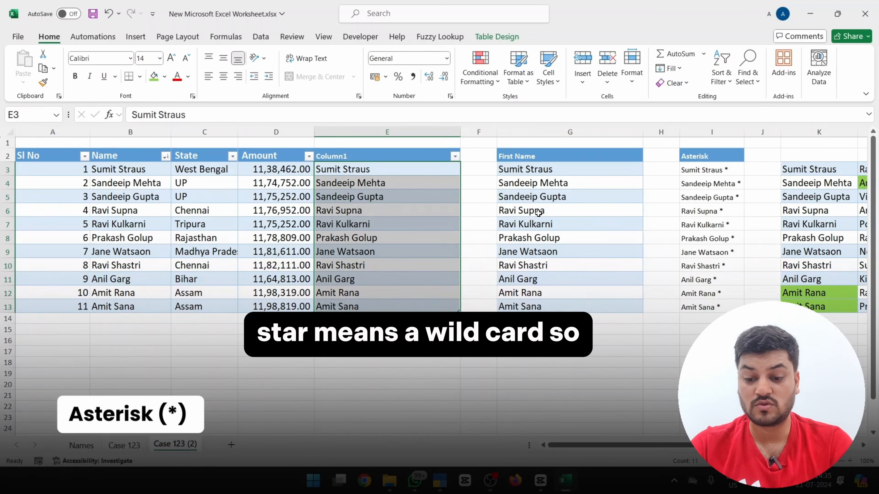
pyautogui.click(537, 212)
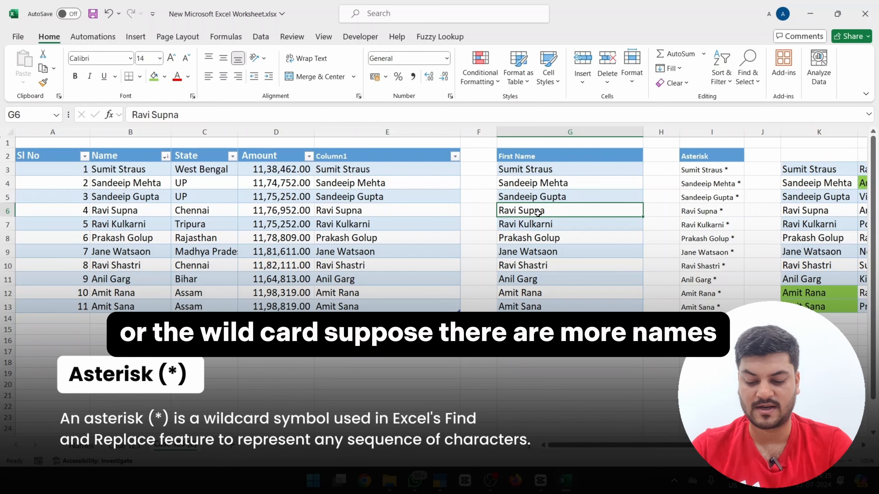
pyautogui.hotkey('ctrl', 'Up')
pyautogui.press('Down')
pyautogui.hotkey('ctrl', 'shift', 'Down')
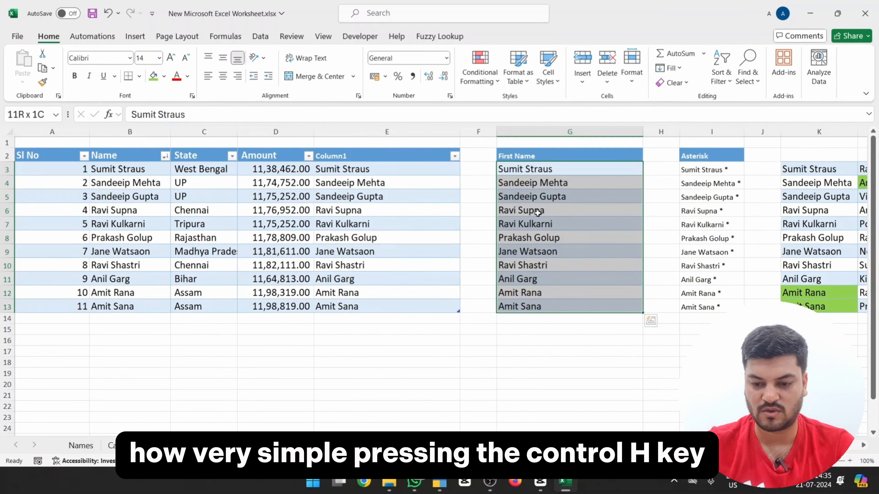
# Step: Remove the surnames from the First Name entries by replacing every space followed by * with nothing, and check the remaining first names
pyautogui.hotkey('ctrl', 'h')
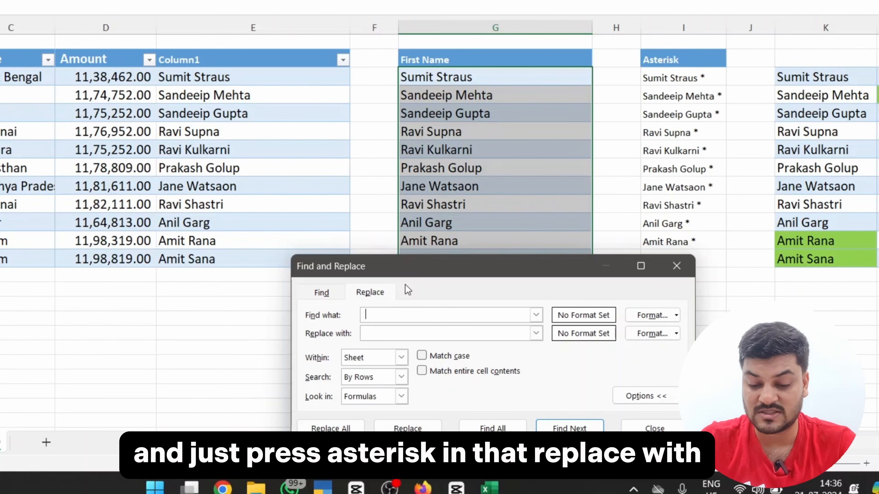
pyautogui.write('*')
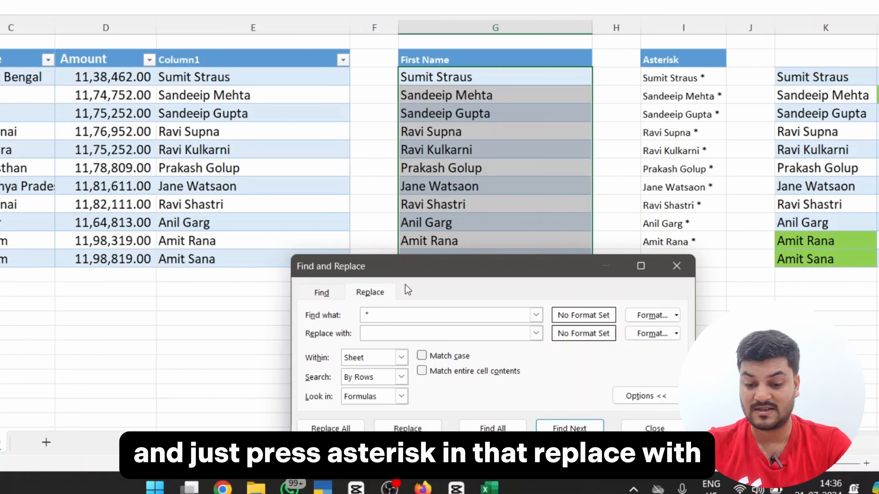
pyautogui.press('Tab')
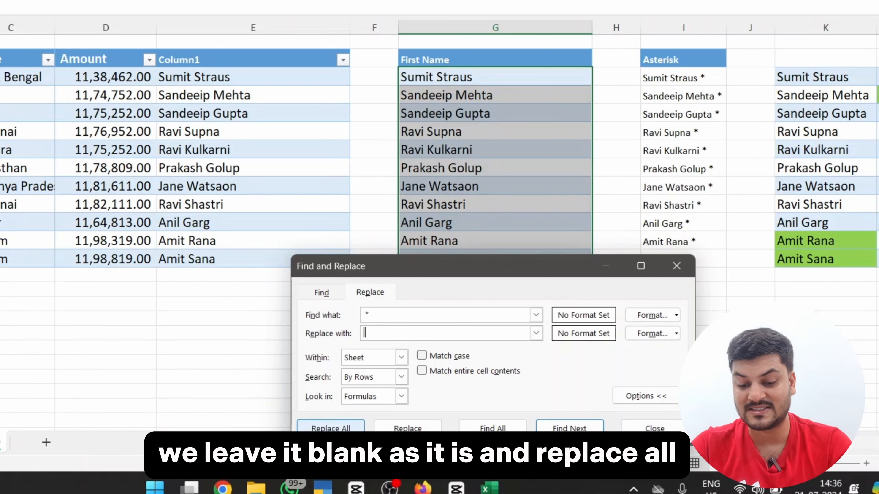
pyautogui.click(336, 427)
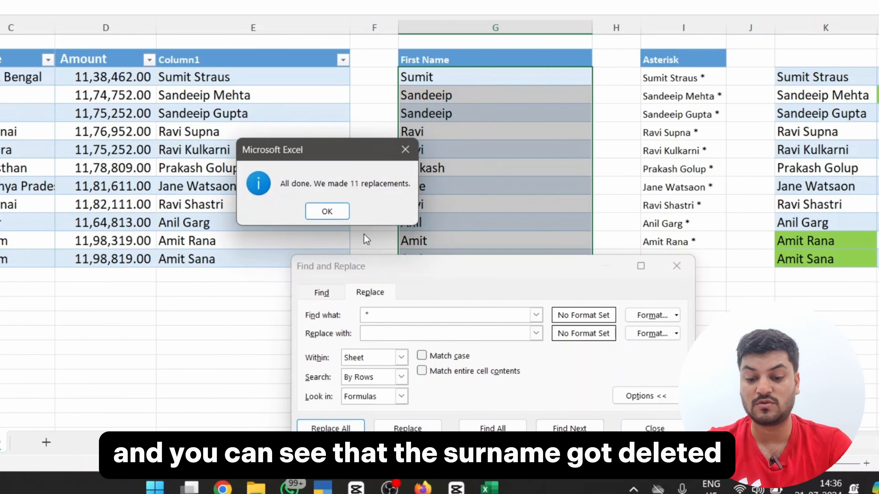
pyautogui.click(337, 210)
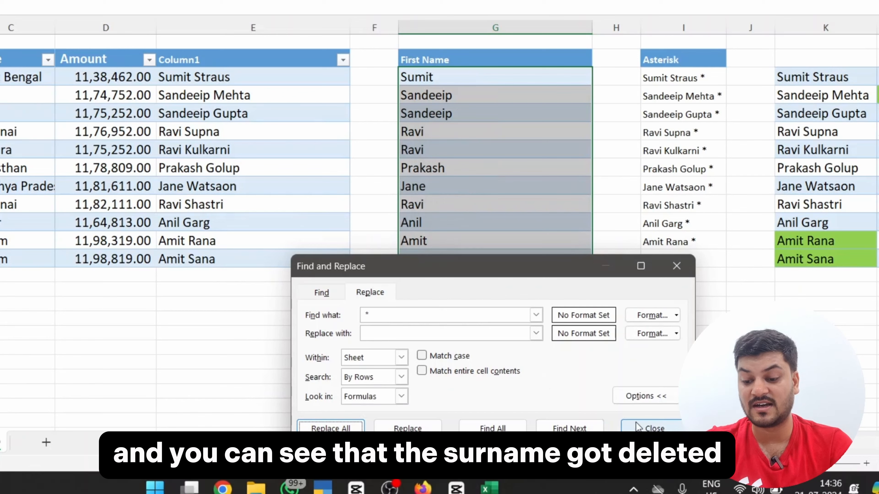
pyautogui.click(652, 428)
pyautogui.moveTo(482, 78); pyautogui.dragTo(473, 252)
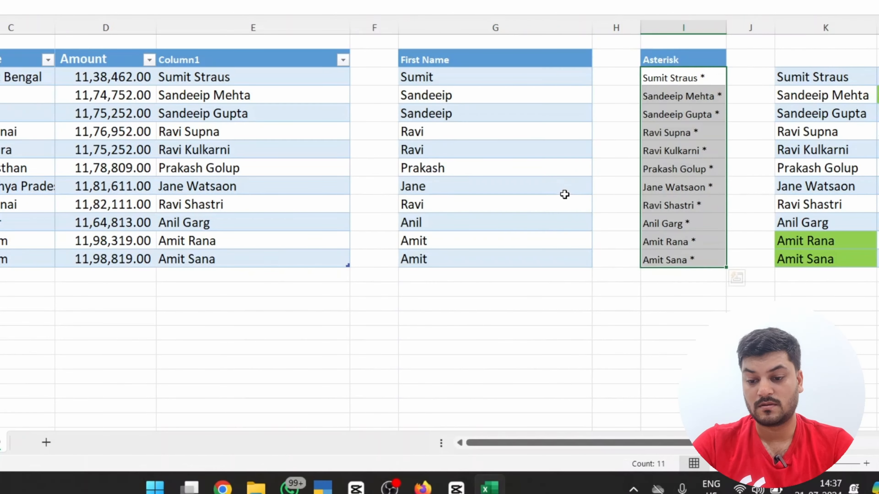
# Step: Try replacing every * with nothing in the Asterisk column, cells I3 to I13, and undo the replacement
pyautogui.click(567, 203)
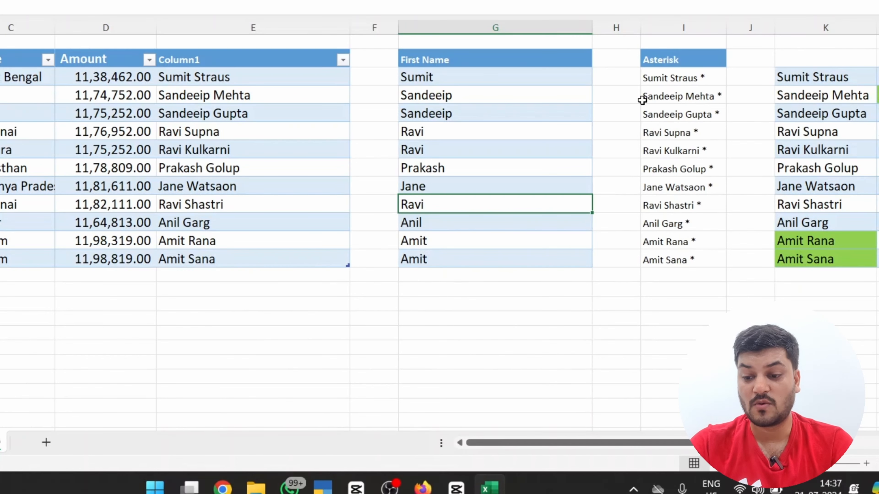
pyautogui.click(684, 78)
pyautogui.moveTo(685, 78); pyautogui.dragTo(677, 259)
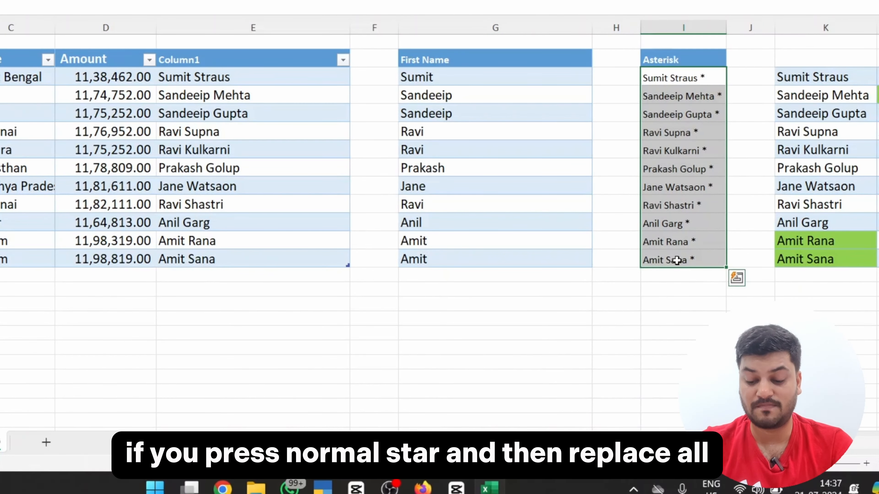
pyautogui.hotkey('ctrl', 'h')
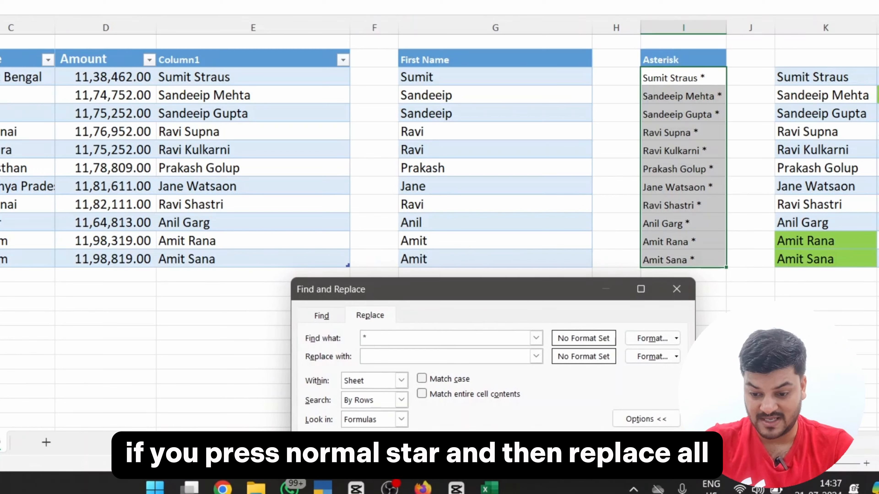
pyautogui.click(354, 452)
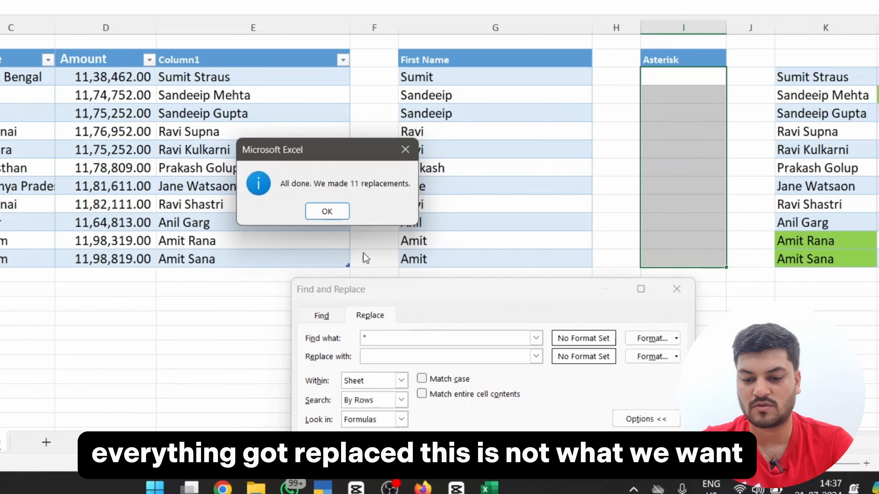
pyautogui.click(337, 216)
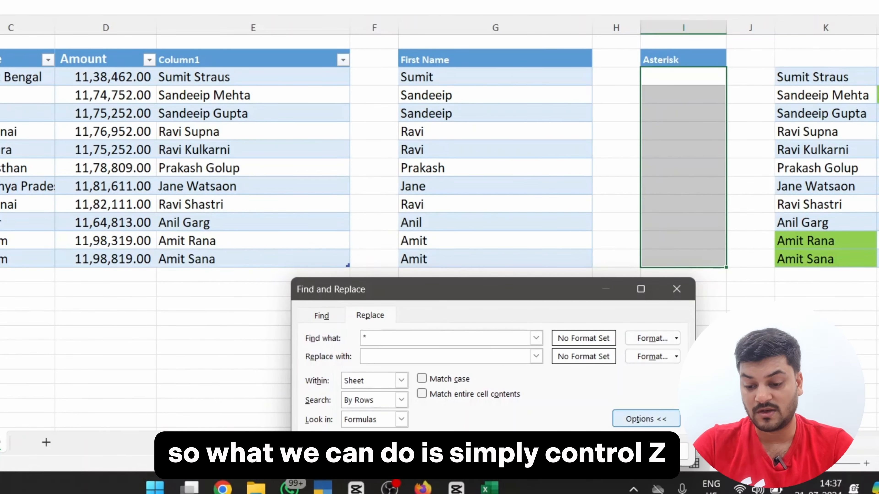
pyautogui.click(676, 289)
pyautogui.hotkey('ctrl', 'z')
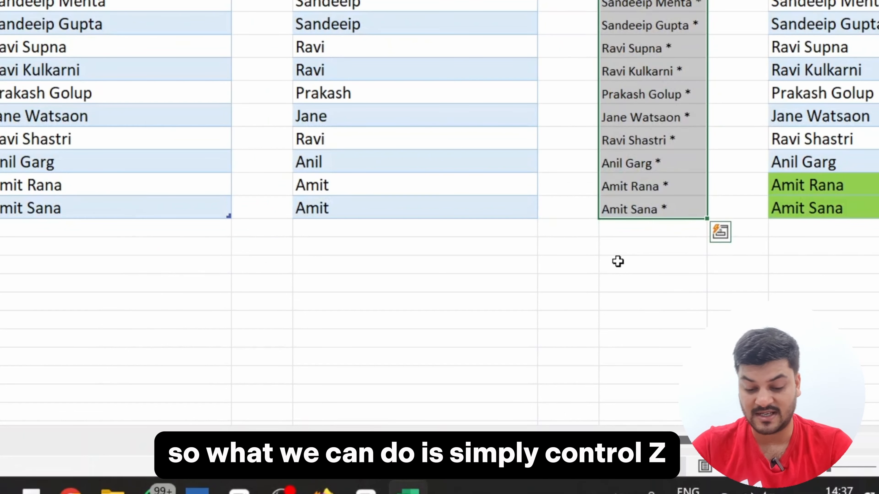
# Step: Remove the literal asterisks from cells I3 to I13 by replacing every ~* with nothing, and close Find and Replace
pyautogui.hotkey('ctrl', 'h')
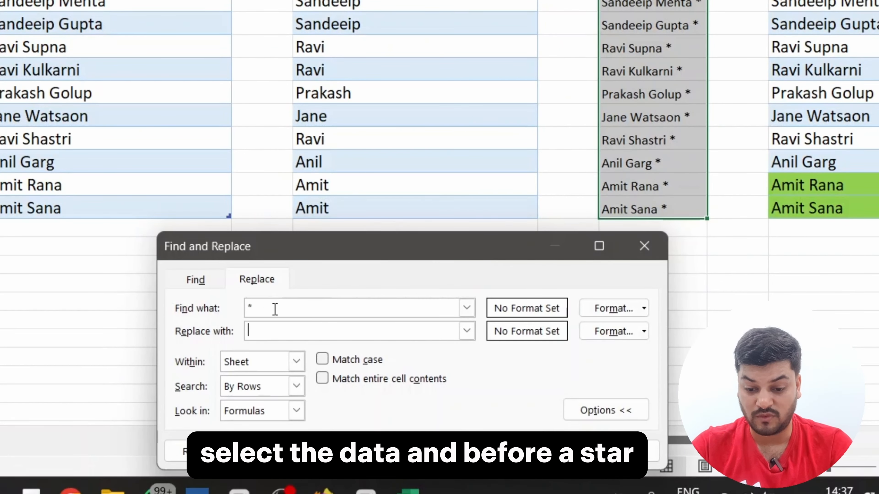
pyautogui.doubleClick(246, 307)
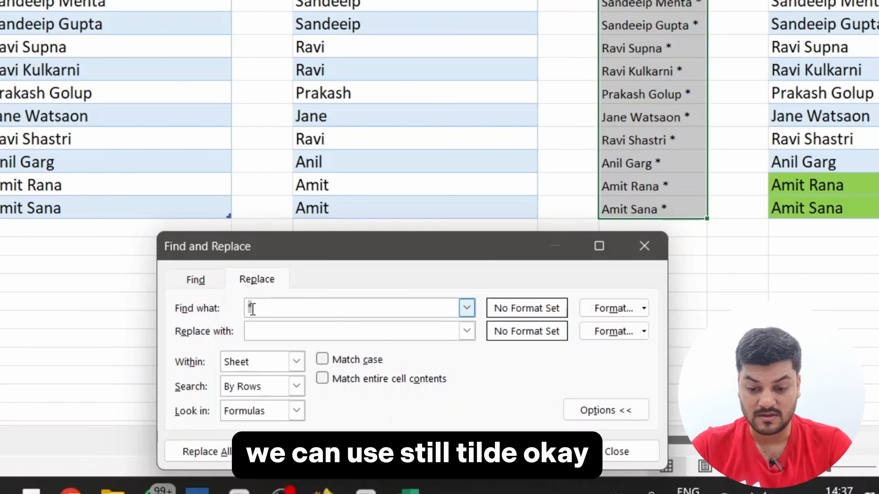
pyautogui.click(248, 308)
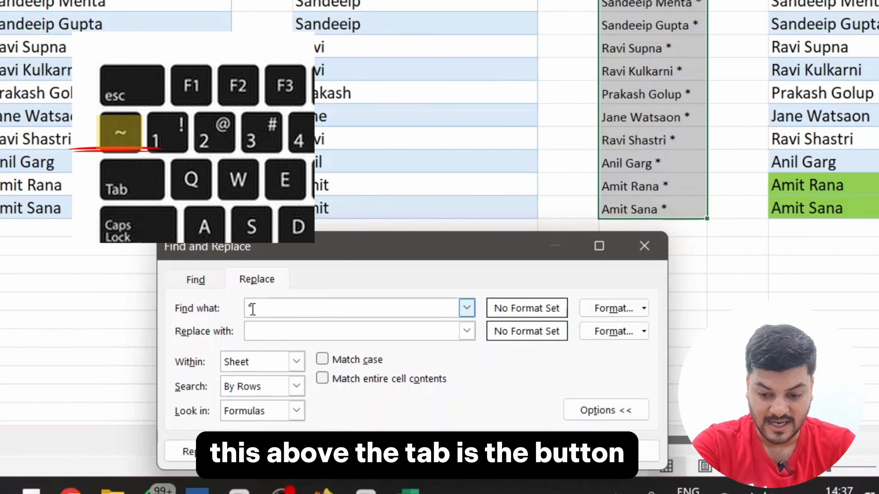
pyautogui.write('~')
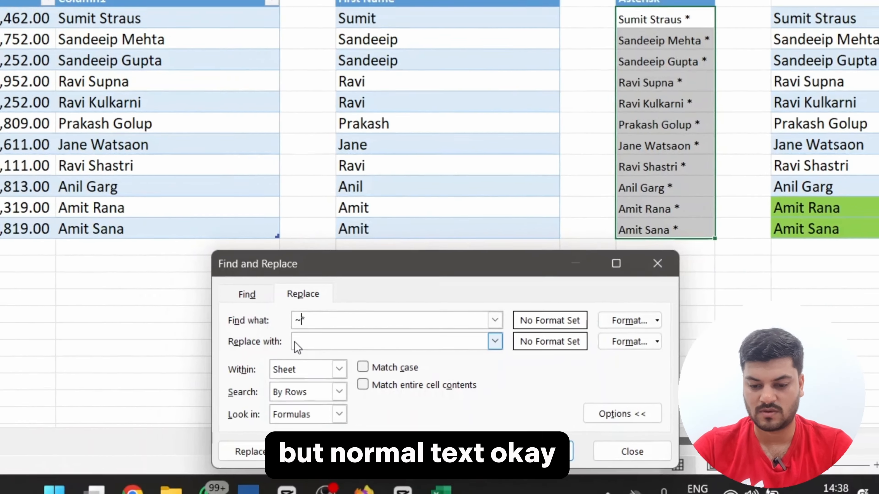
pyautogui.click(249, 452)
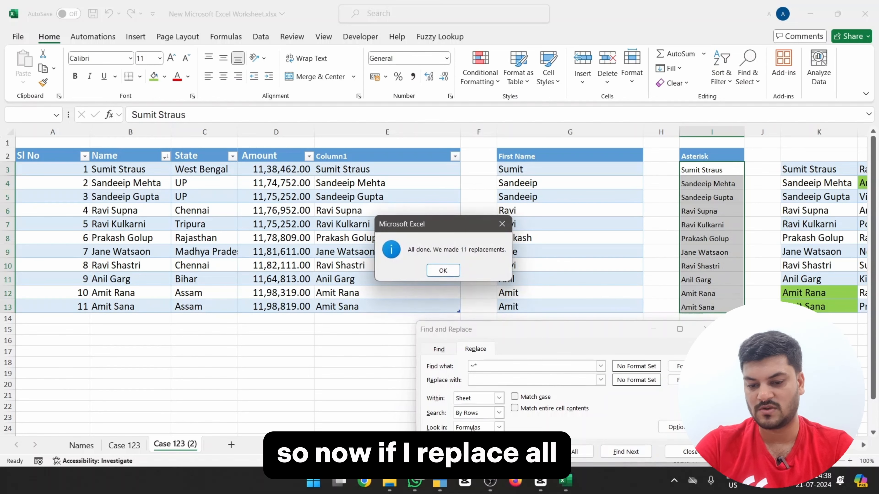
pyautogui.click(443, 271)
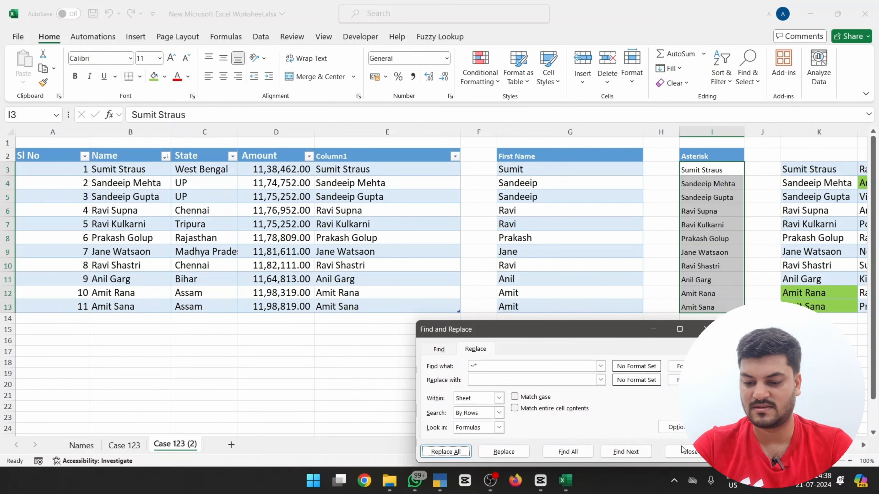
pyautogui.click(688, 451)
# Step: Examine the three columns of full names in K3 to M13, including the green-highlighted entries
pyautogui.click(803, 266)
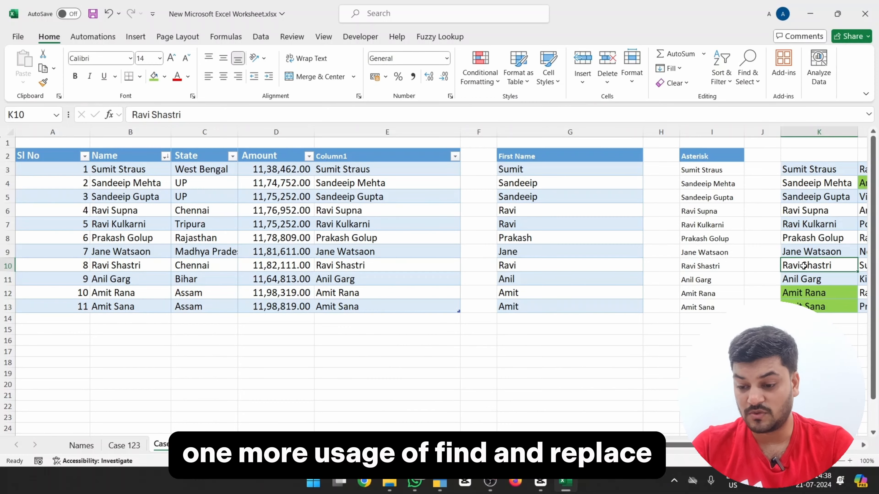
pyautogui.press('Right')
pyautogui.press('Right')
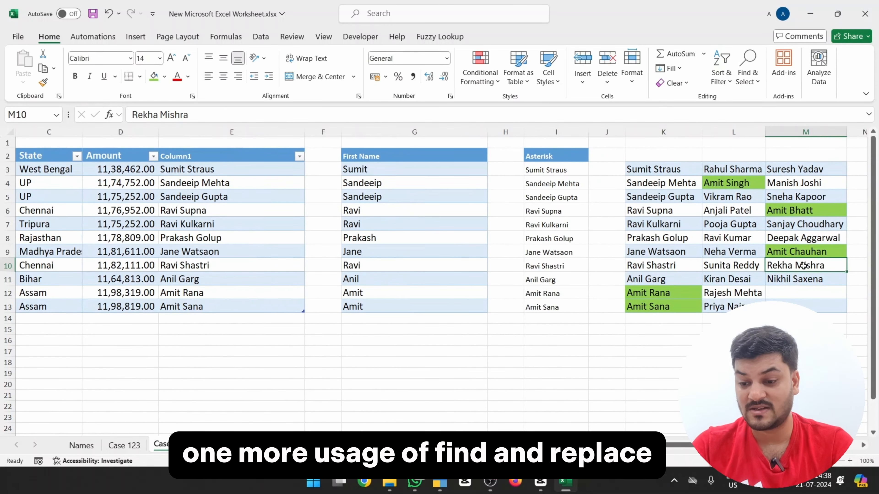
pyautogui.press('Left')
pyautogui.press('Left')
pyautogui.press('Left')
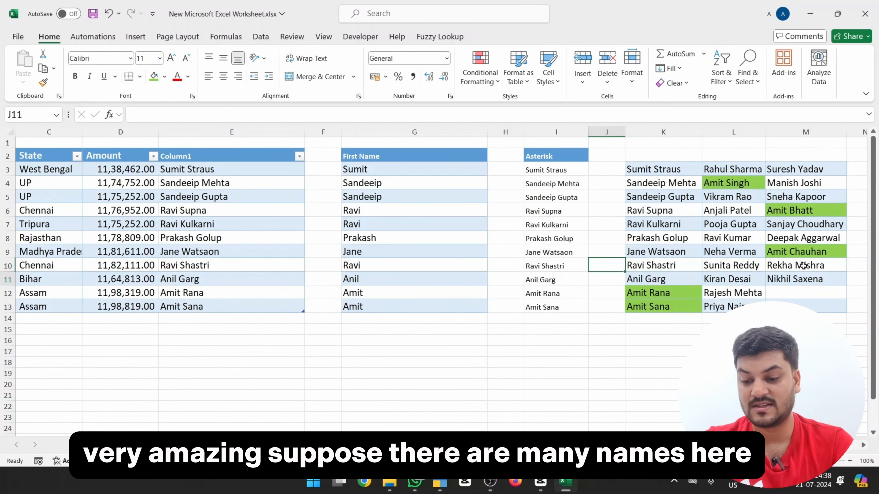
pyautogui.press('Down')
pyautogui.press('Right')
pyautogui.press('Down')
pyautogui.press('Right')
pyautogui.press('Down')
pyautogui.press('Right')
pyautogui.press('Right')
pyautogui.press('Left')
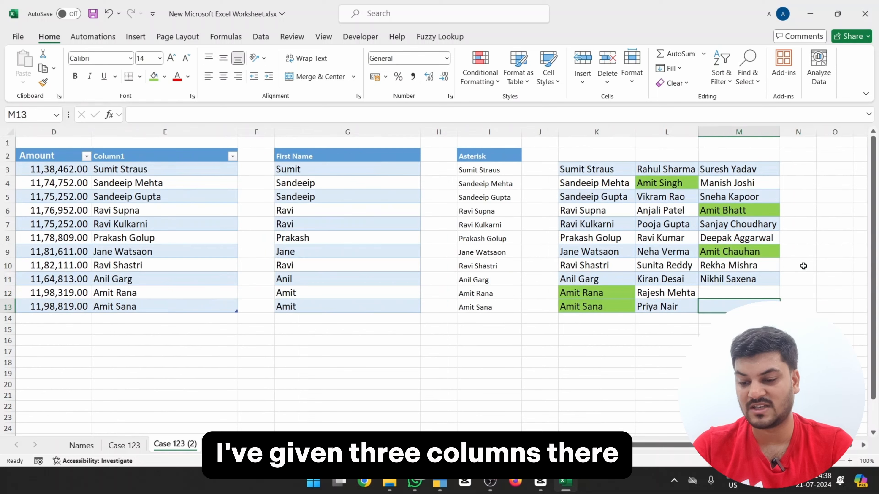
pyautogui.press('Up')
pyautogui.press('Up')
pyautogui.press('Up')
pyautogui.press('Up')
pyautogui.press('Up')
pyautogui.press('Up')
pyautogui.press('Up')
pyautogui.press('Up')
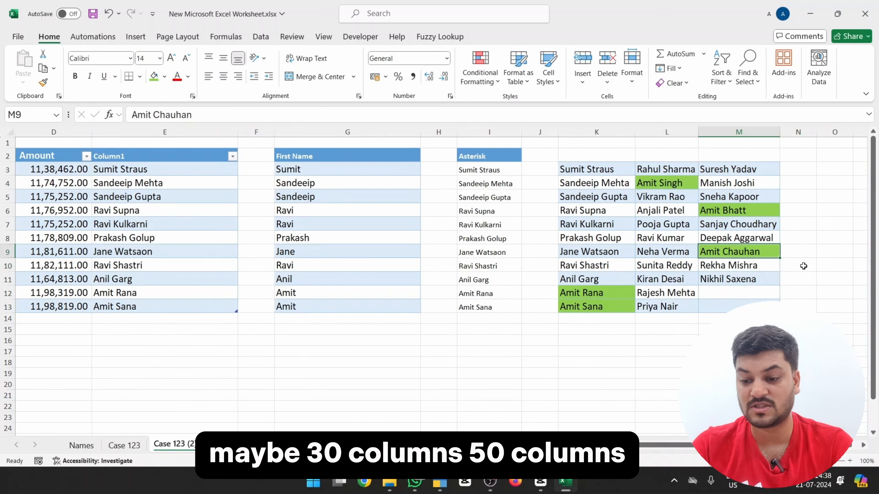
# Step: Remove the fill colour from all names in cells K3 to M13
pyautogui.press('Left')
pyautogui.press('Right')
pyautogui.press('Up')
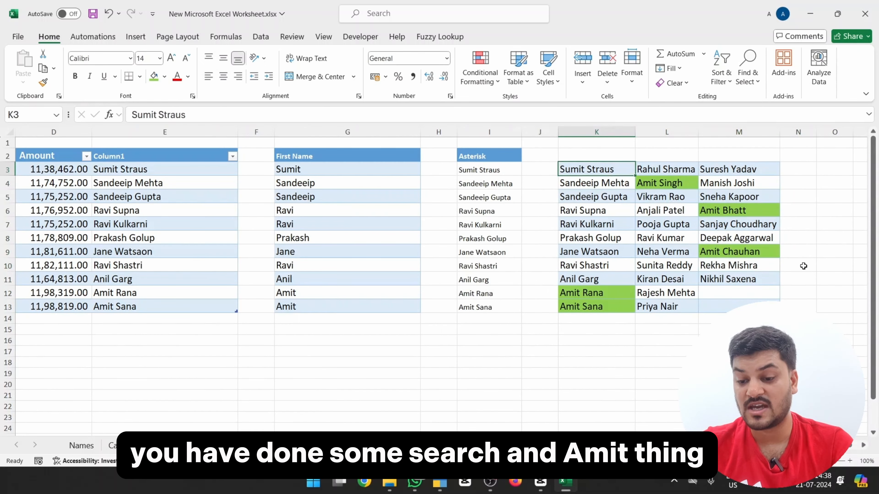
pyautogui.hotkey('ctrl', 'shift', 'Down')
pyautogui.hotkey('shift', 'Right')
pyautogui.hotkey('shift', 'Right')
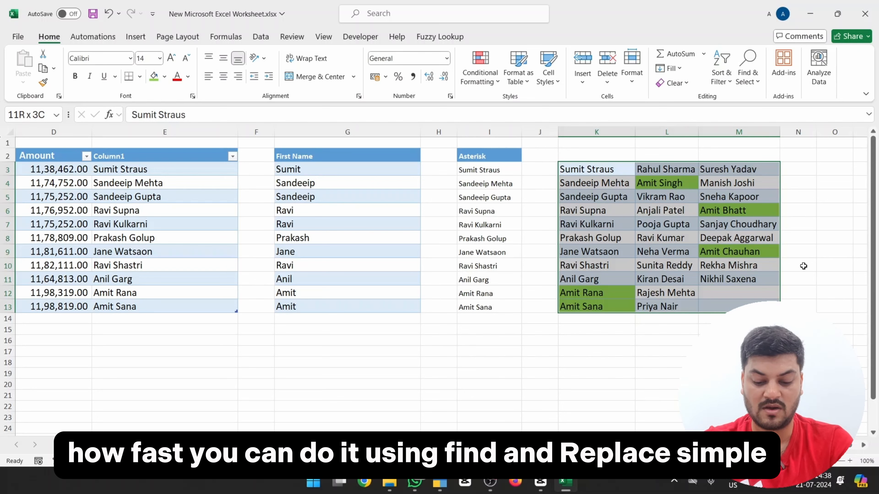
pyautogui.press('alt')
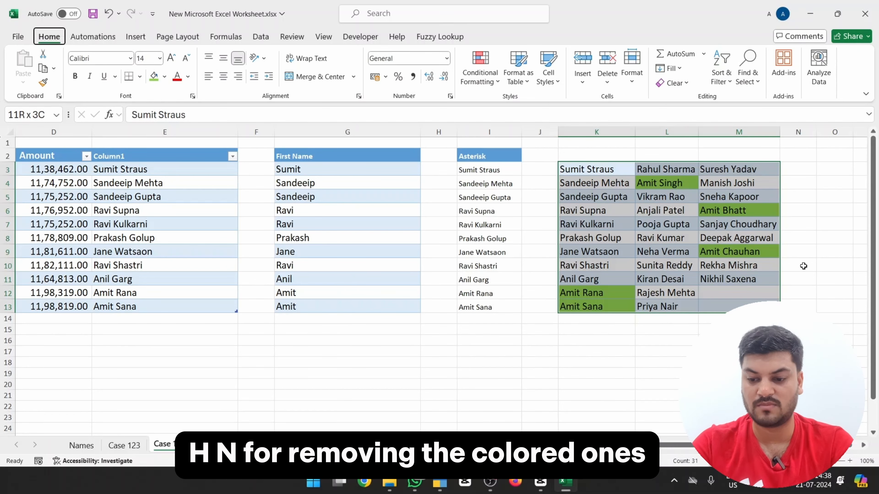
pyautogui.press('h')
pyautogui.press('n')
pyautogui.press('Escape')
pyautogui.press('alt')
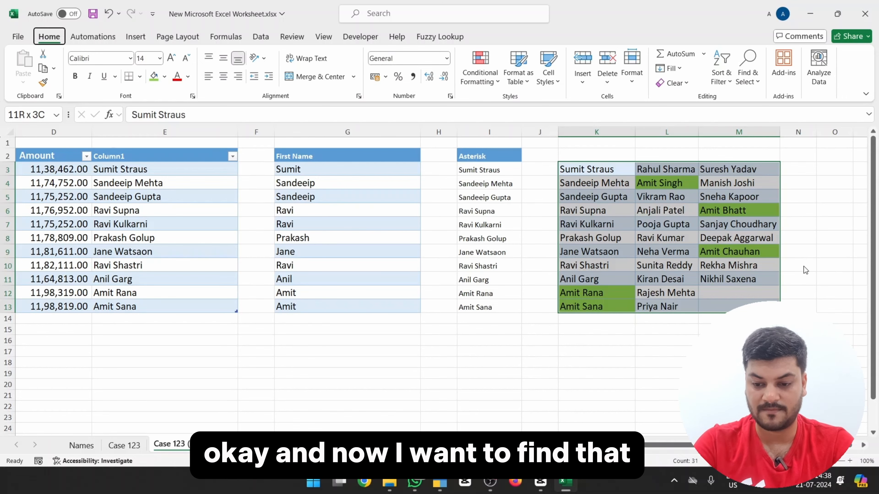
pyautogui.press('h')
pyautogui.press('h')
pyautogui.press('n')
# Step: Find all cells in K3 to M13 containing the first name shared by K12 and K13, and select every match
pyautogui.press('Down')
pyautogui.press('Up')
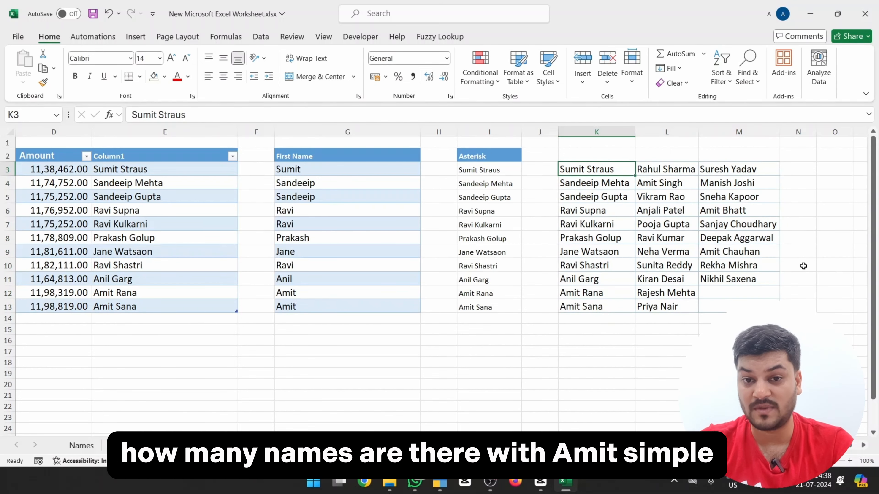
pyautogui.hotkey('ctrl', 'shift', 'Right')
pyautogui.hotkey('ctrl', 'shift', 'Down')
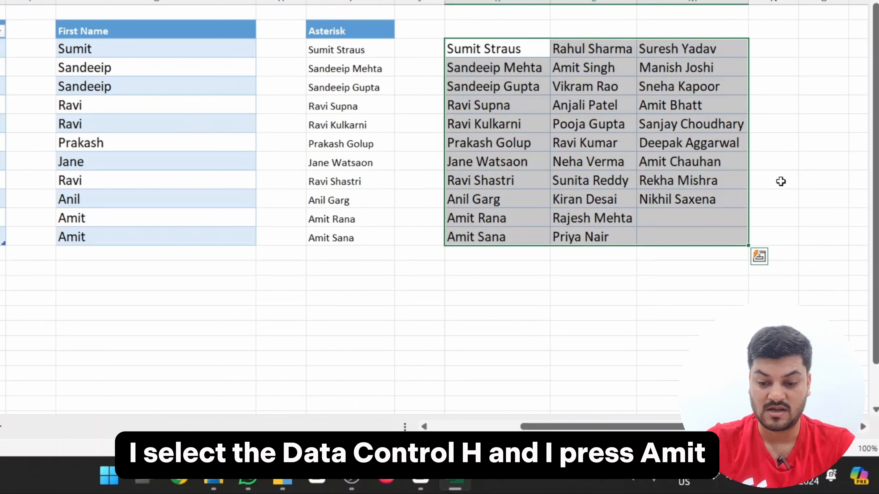
pyautogui.hotkey('ctrl', 'h')
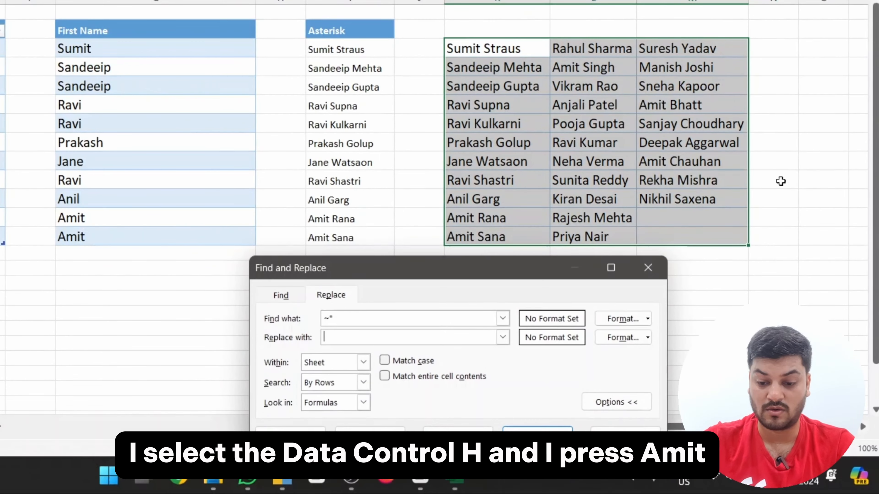
pyautogui.press('Tab')
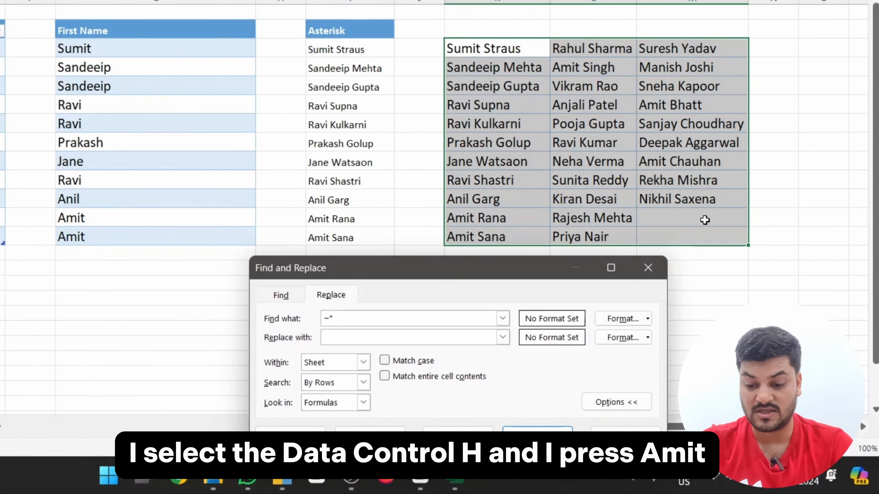
pyautogui.click(440, 322)
pyautogui.write('amit')
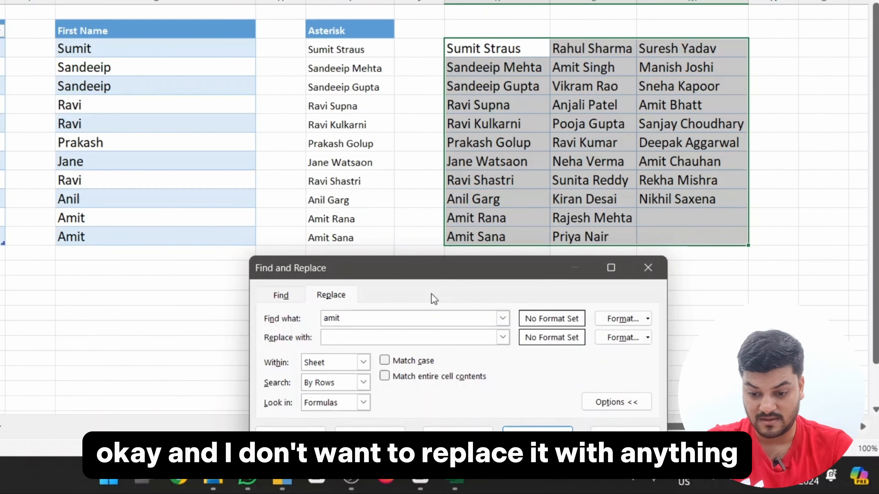
pyautogui.moveTo(425, 269); pyautogui.dragTo(190, 90)
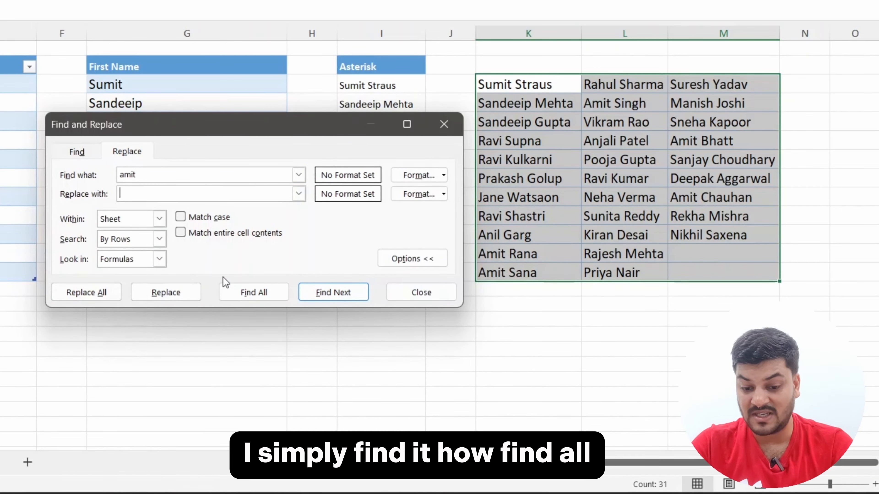
pyautogui.click(248, 293)
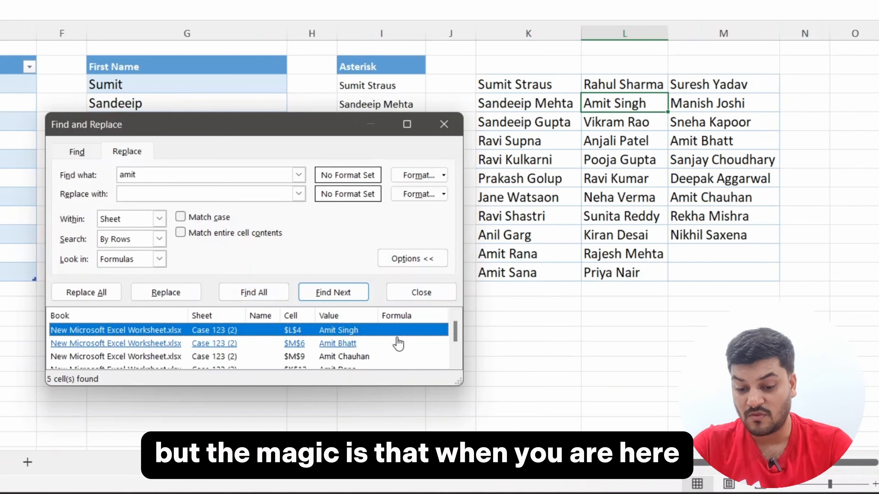
pyautogui.hotkey('ctrl', 'a')
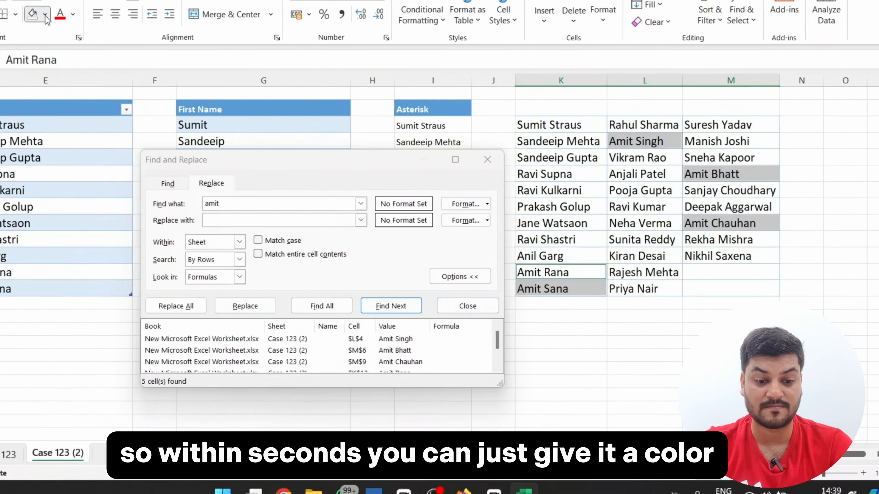
# Step: Fill the selected matching cells with the standard green colour and close Find and Replace
pyautogui.click(45, 14)
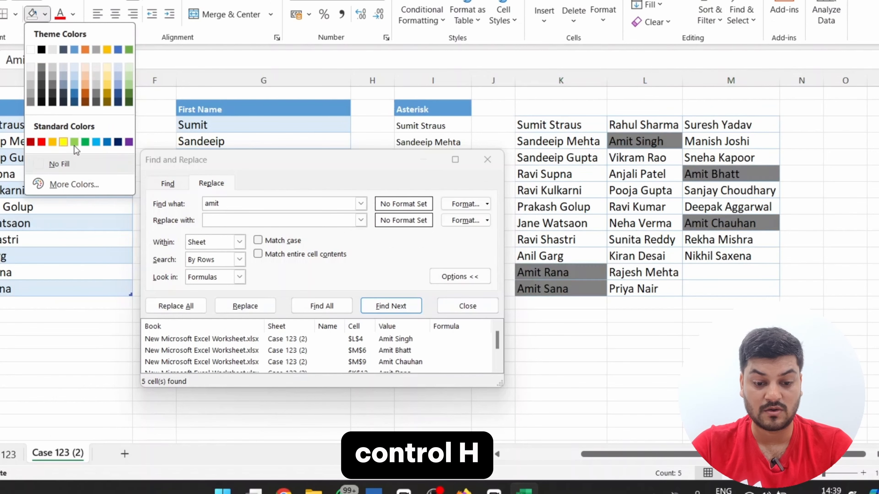
pyautogui.click(86, 143)
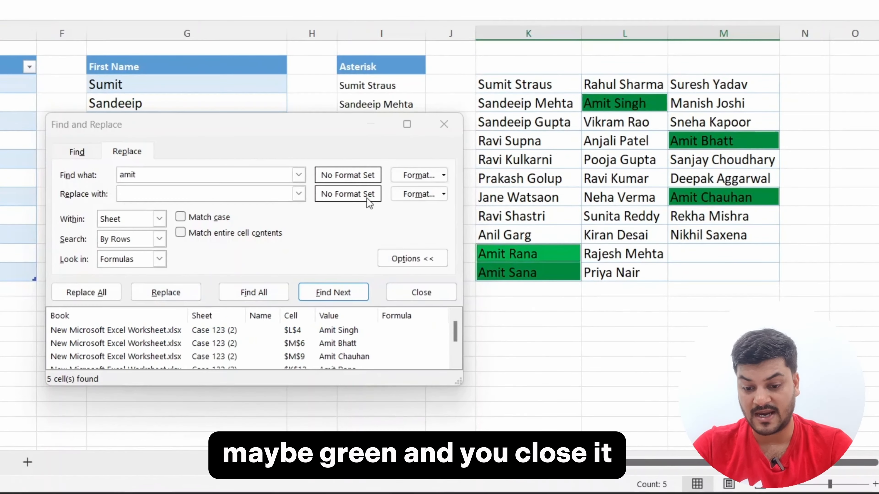
pyautogui.click(408, 294)
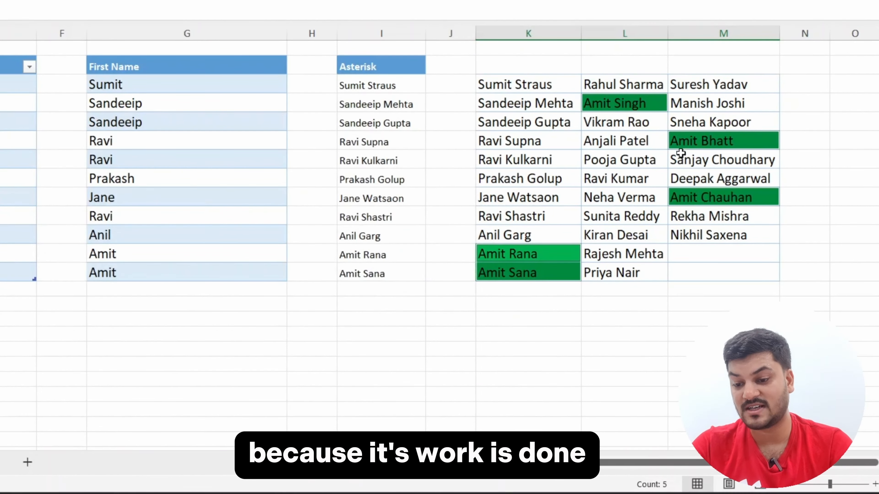
pyautogui.click(687, 144)
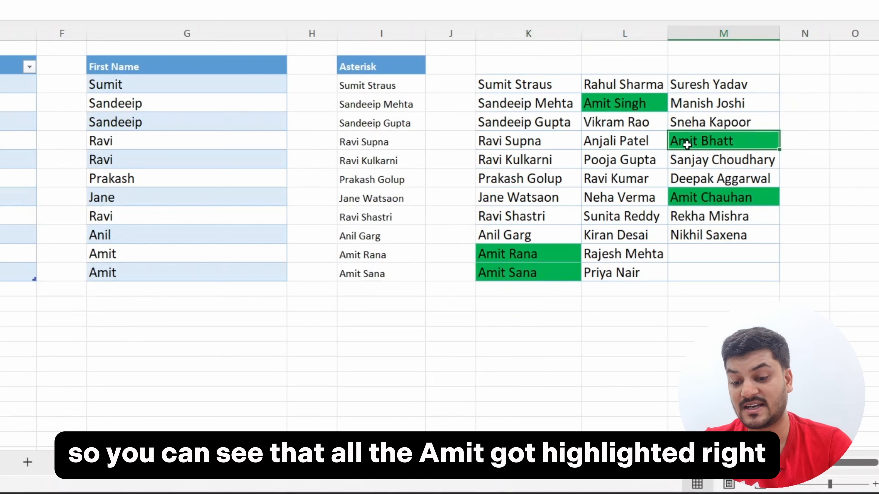